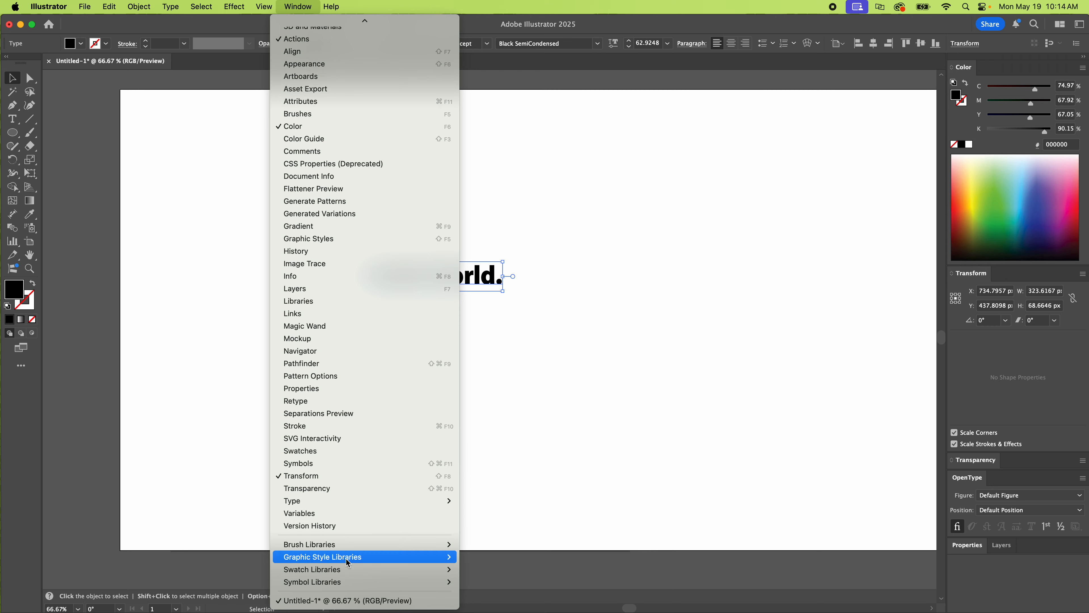
Step: Show the Character panel beside the Hello World text and set the text's font size to 64 pt
mouse_move(300, 502)
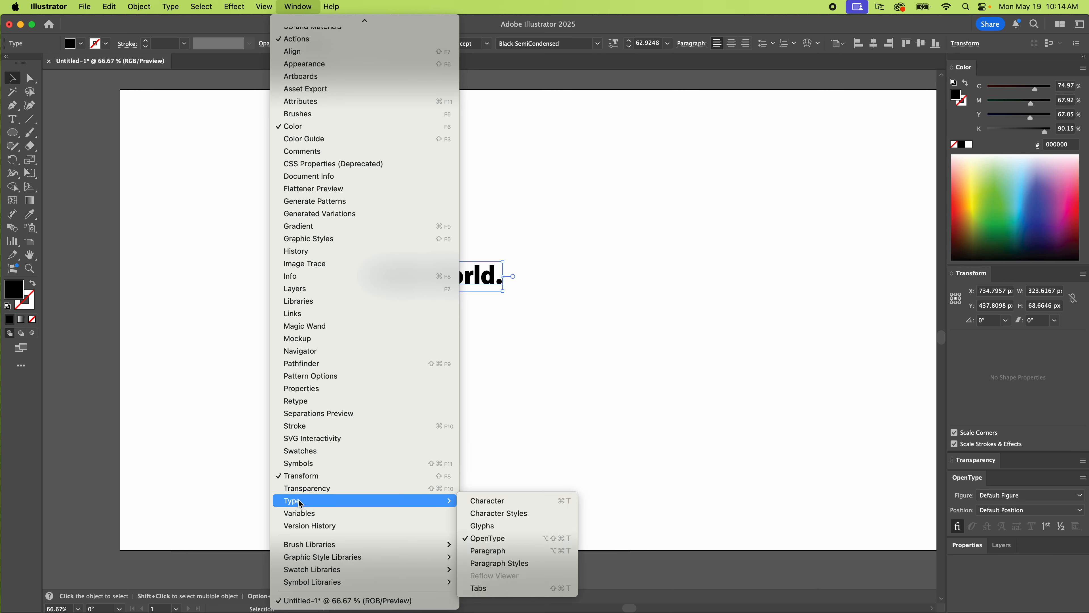
click(503, 502)
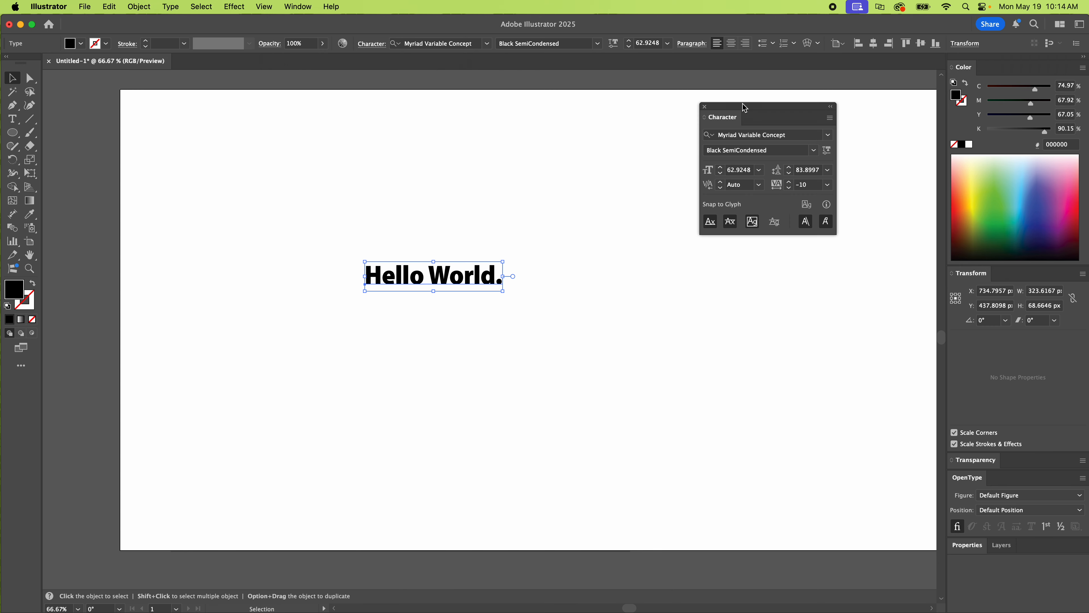
drag(745, 107, 588, 203)
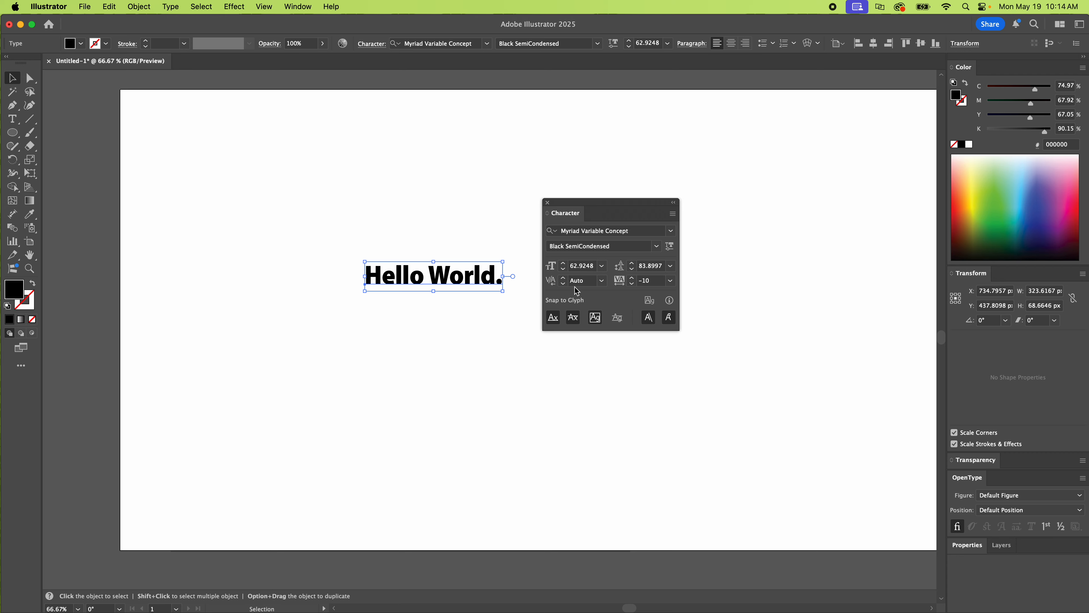
click(564, 266)
click(671, 231)
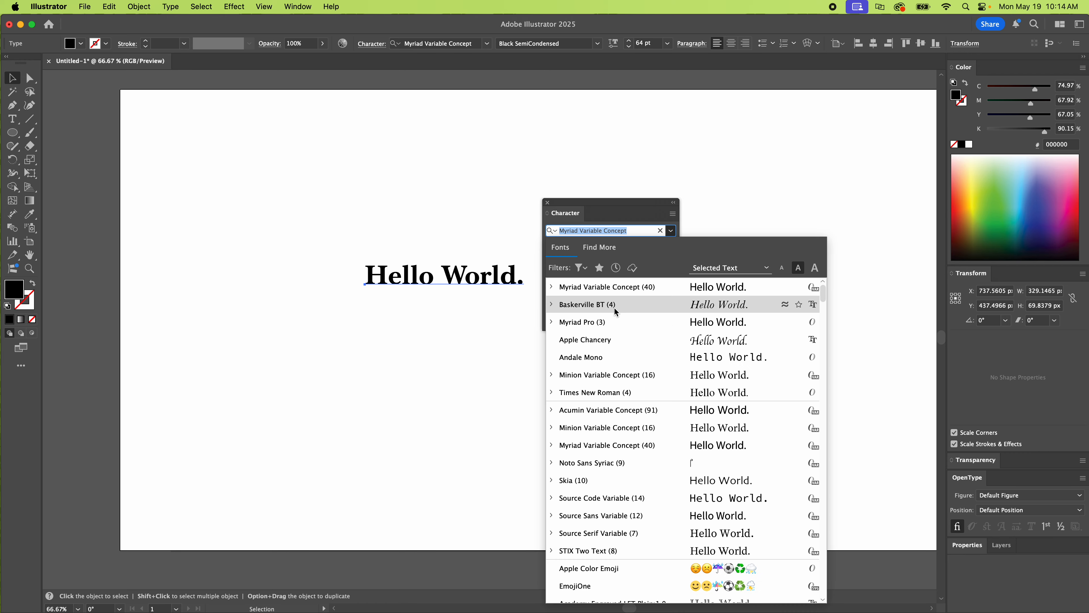
click(267, 134)
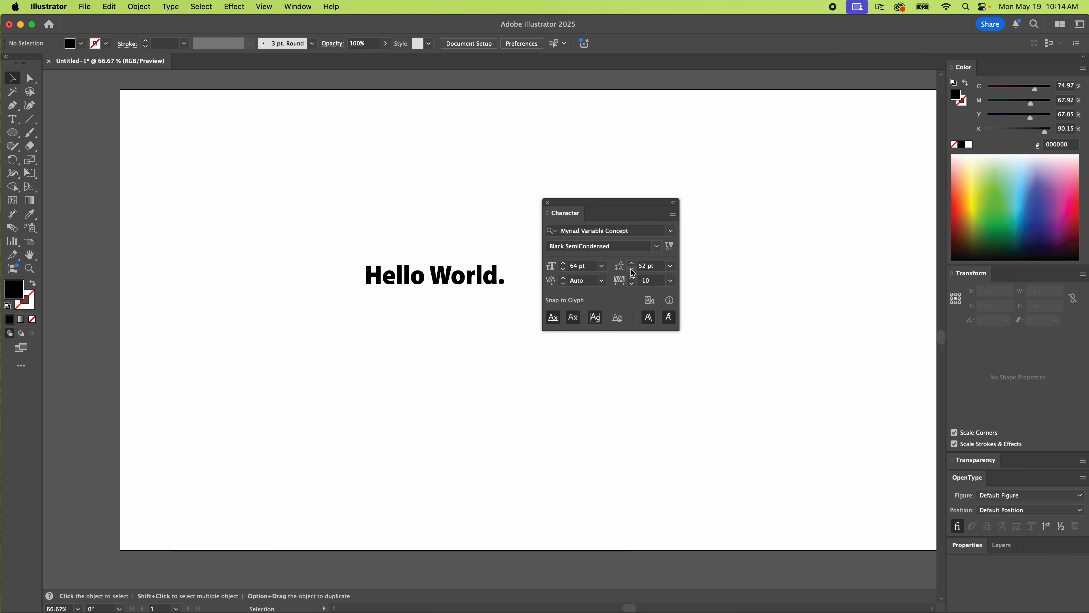
Step: Move the Hello World text up and to the left, and draw an area text box about 393 × 384 px below it
drag(499, 280, 406, 235)
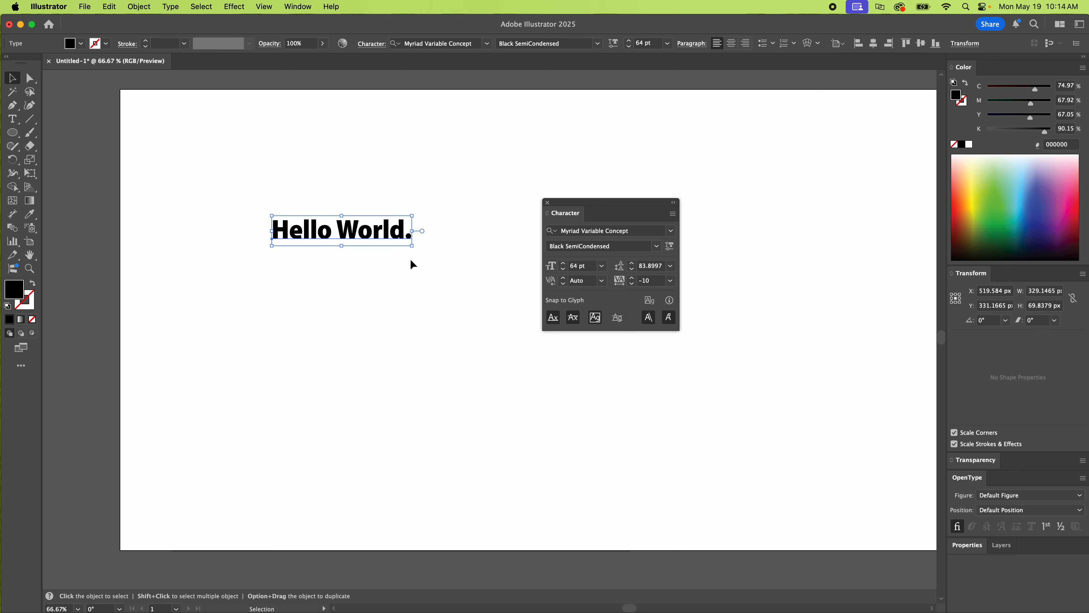
click(12, 119)
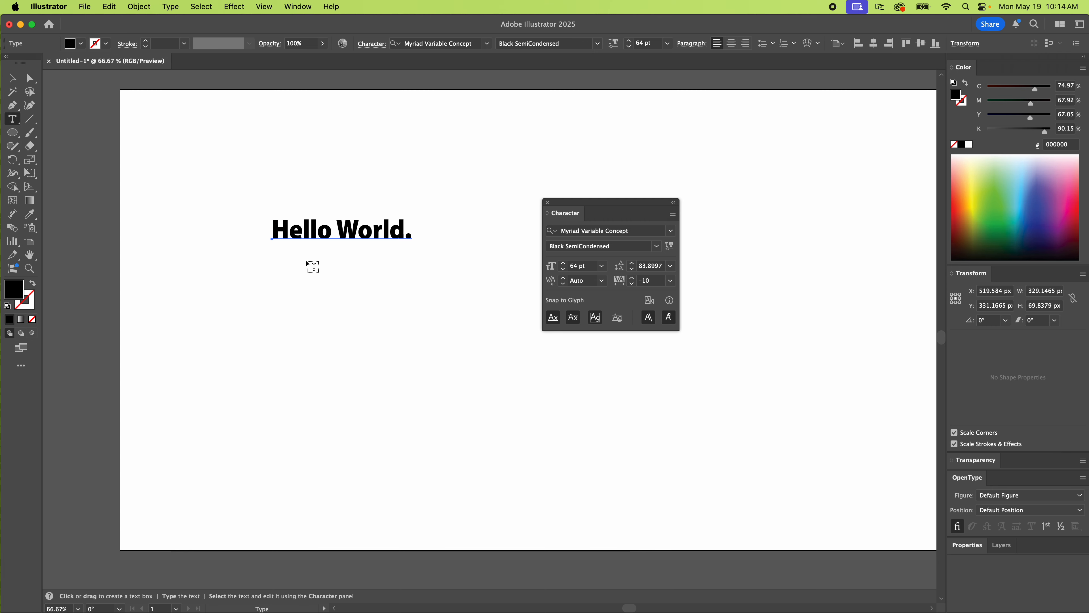
mouse_move(266, 256)
mouse_down()
mouse_move(390, 346)
mouse_move(434, 420)
mouse_up()
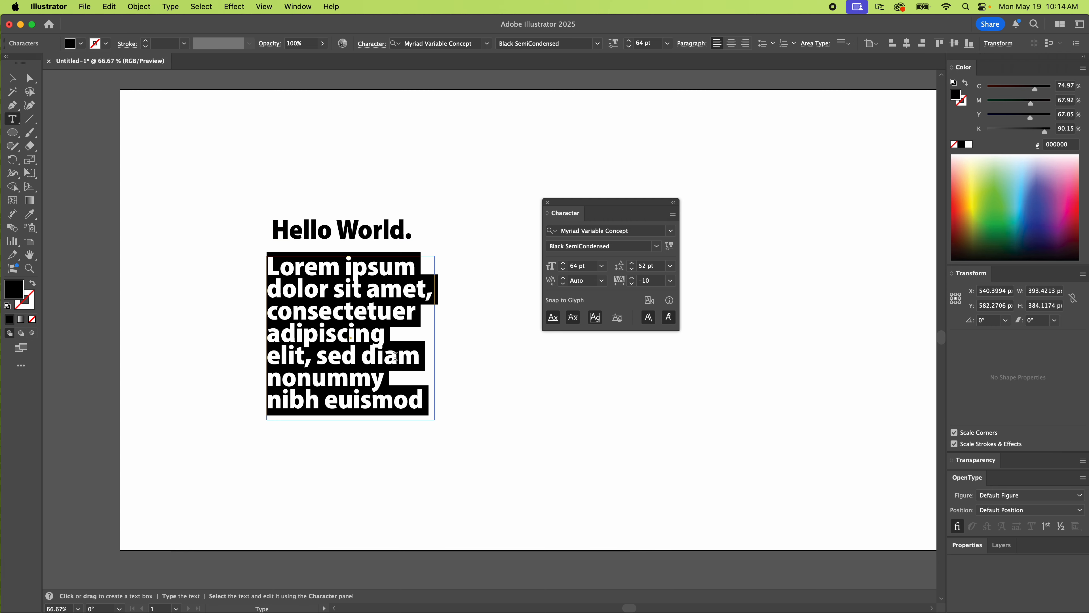
Step: Try tighter and looser line spacing on the Lorem ipsum paragraph, ending with a leading of 56 pt
click(633, 269)
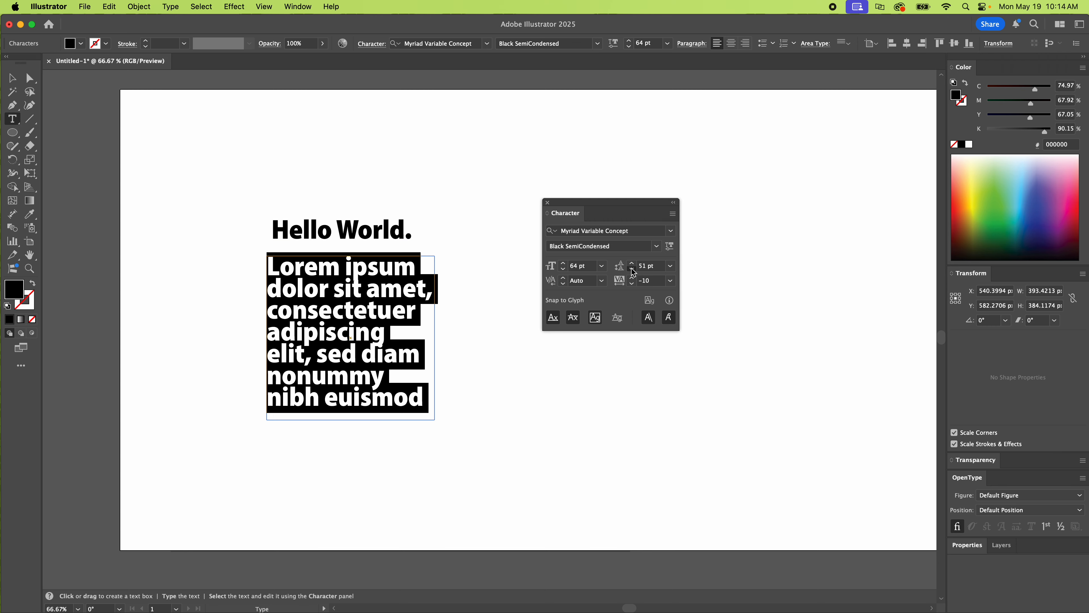
click(633, 269)
click(632, 269)
click(632, 269)
click(632, 263)
click(632, 263)
click(633, 263)
click(632, 263)
click(632, 263)
click(632, 263)
click(633, 263)
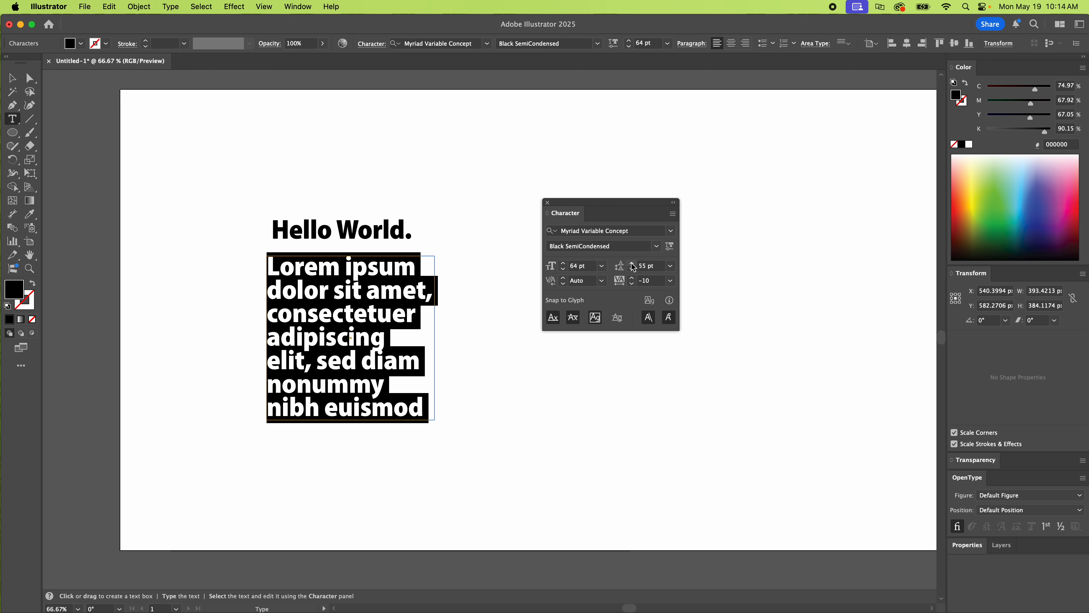
click(632, 263)
Step: Try tighter tracking on the Lorem ipsum paragraph, settle on 0, and set its font size to 62 pt
click(632, 284)
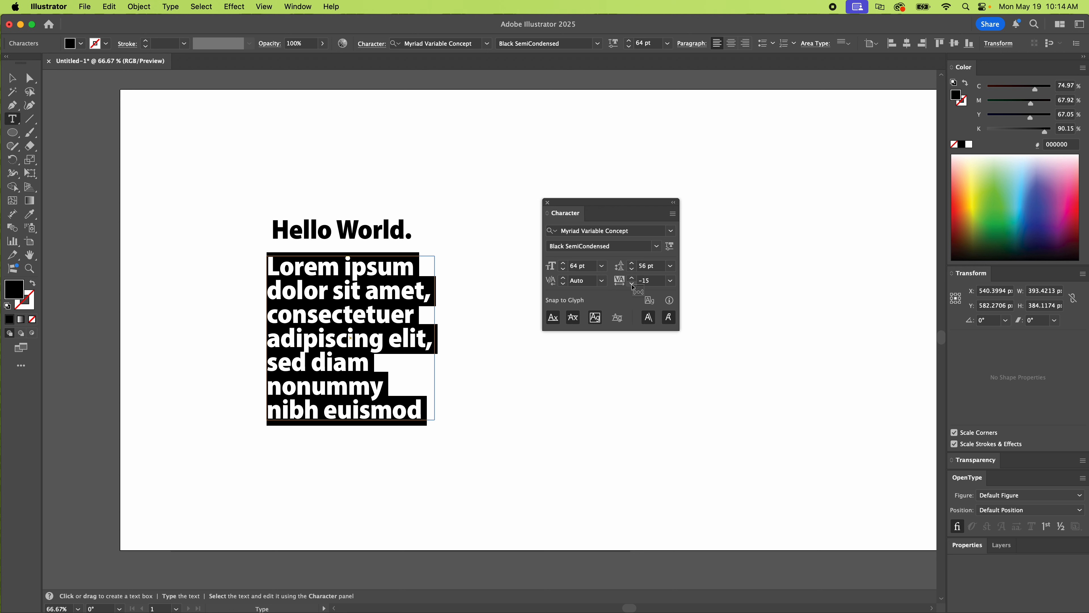
click(632, 284)
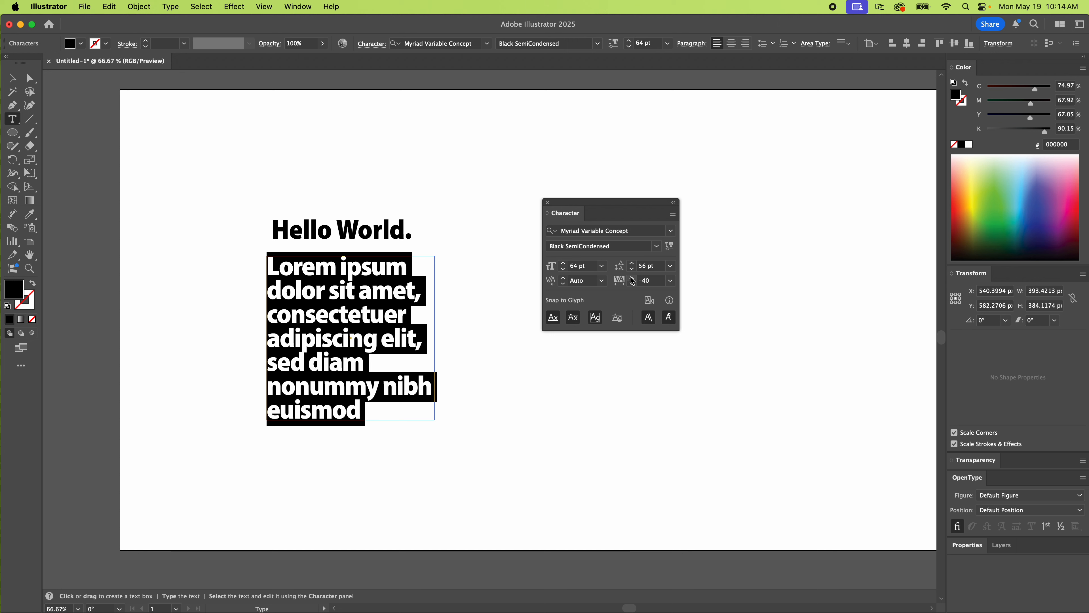
click(631, 278)
click(632, 277)
click(632, 277)
click(632, 278)
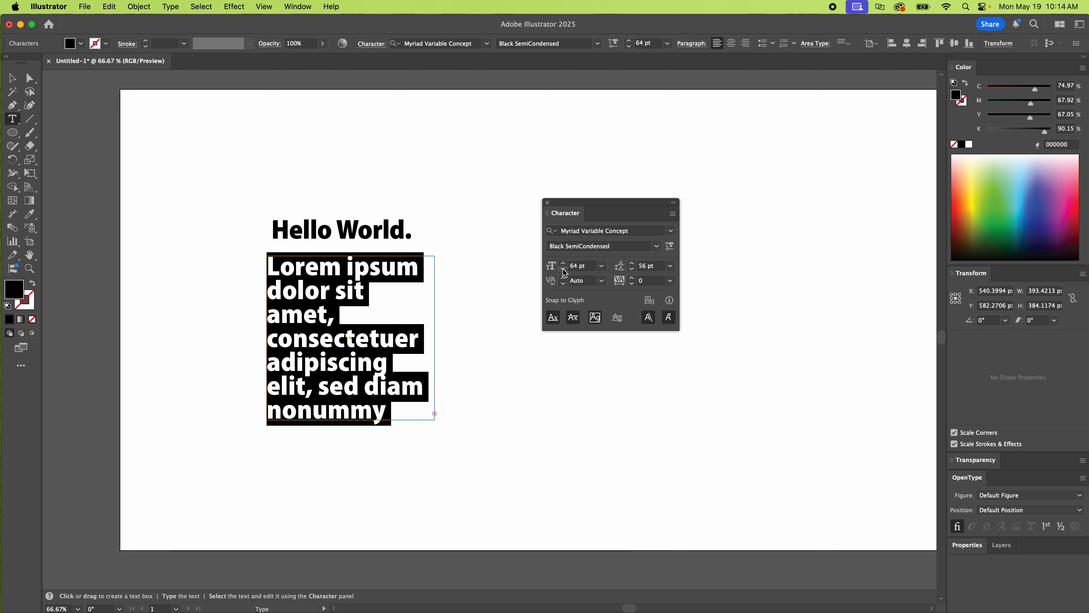
click(564, 271)
click(564, 270)
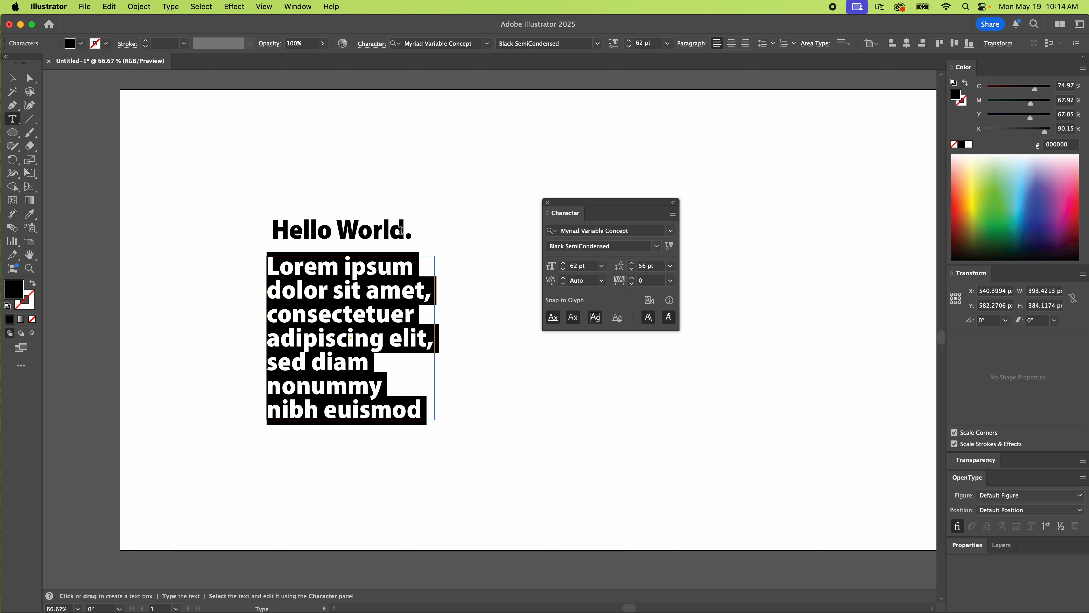
Step: Append "kjkjkj" after Hello World and move that text up, farther away from the Lorem ipsum paragraph
click(404, 230)
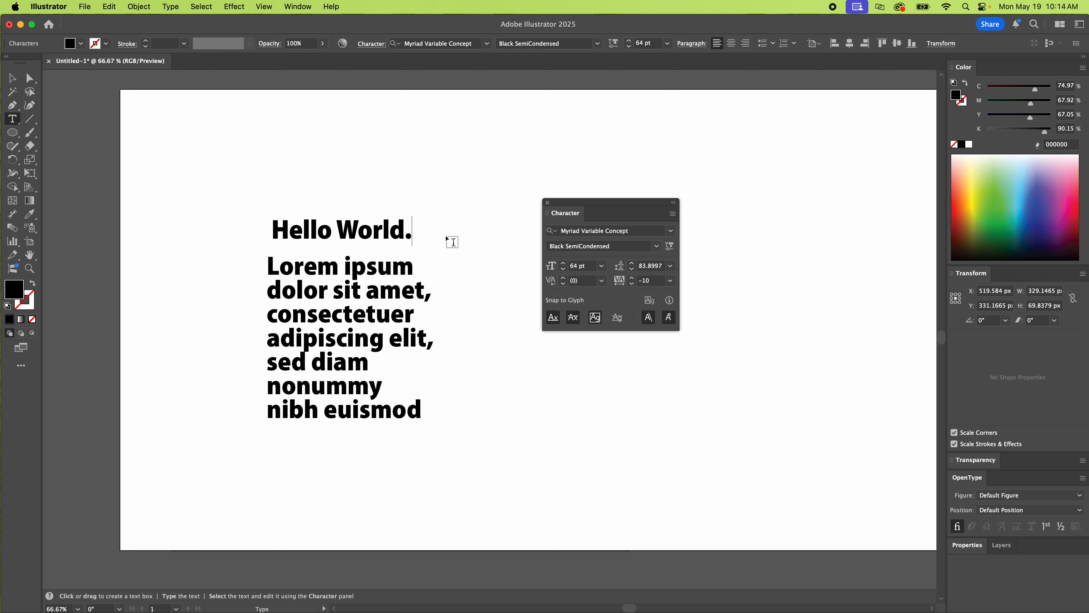
text(kjkjkj)
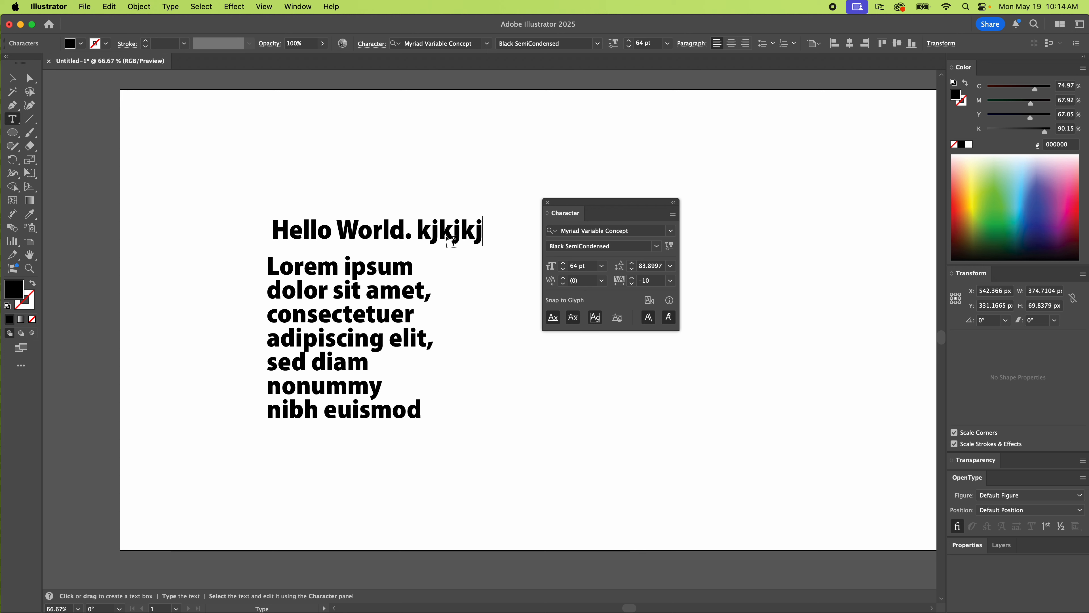
super+click(462, 204)
drag(448, 229, 445, 150)
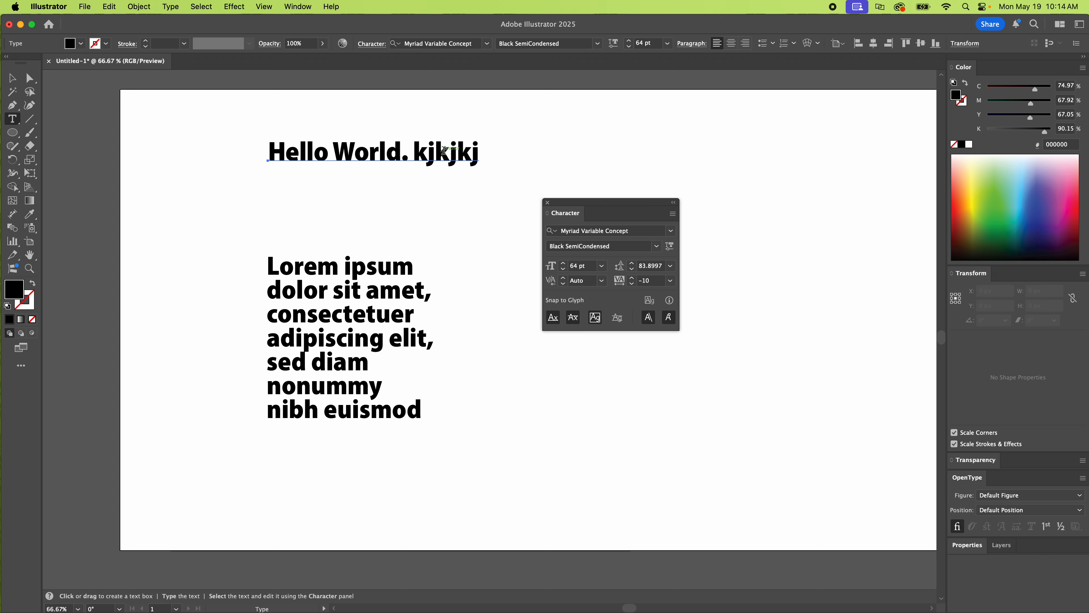
Step: Add two more lines reading "dkjfdjf" and "difd" to the end of the Hello World text
double_click(458, 152)
key(Right)
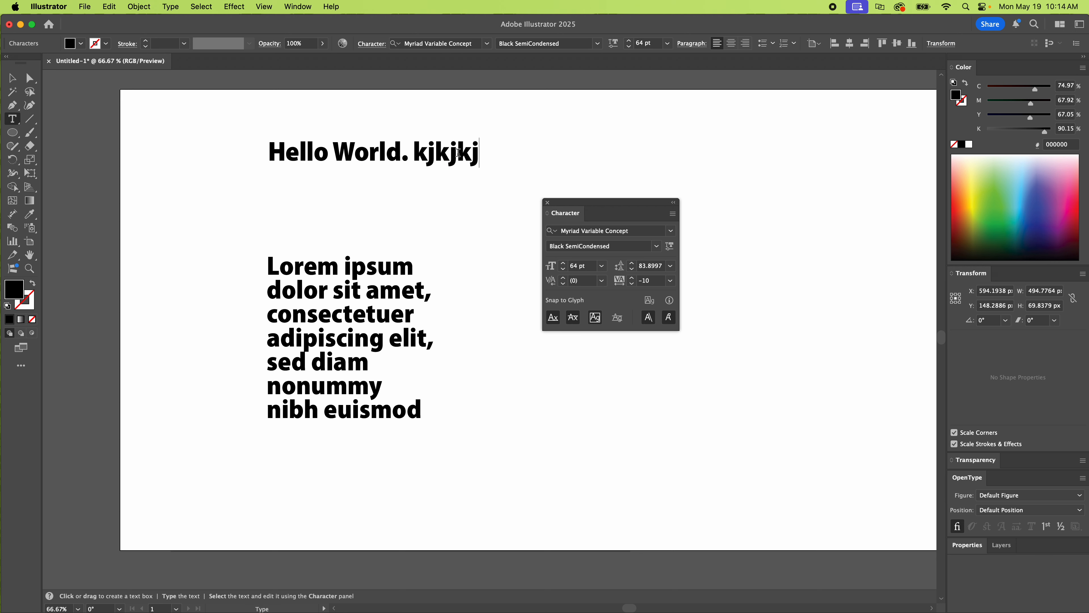
text(dkjfdjf)
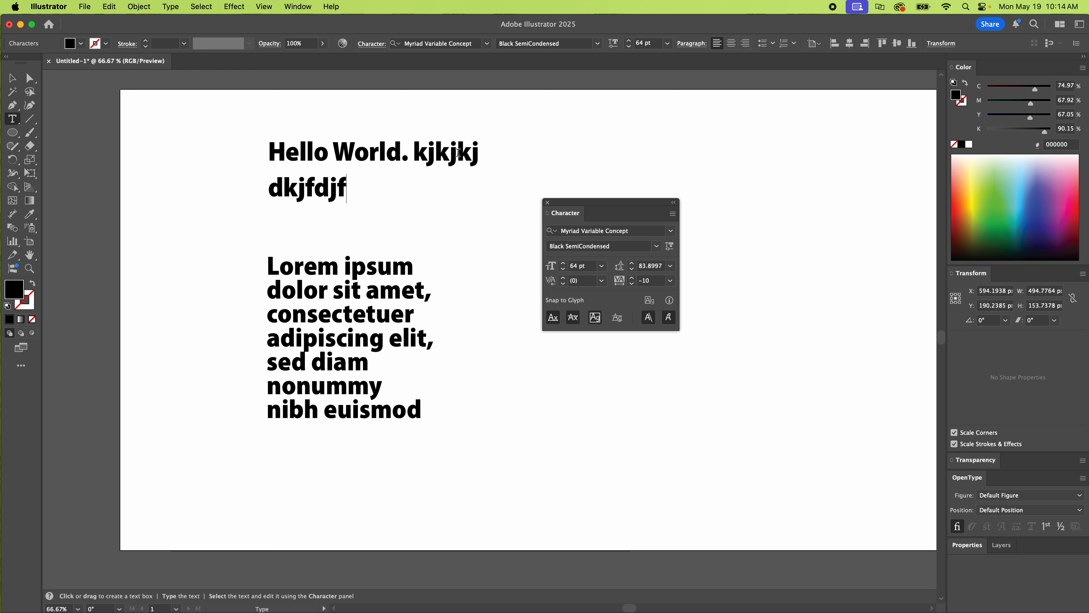
key(Return)
text(difd)
key(Escape)
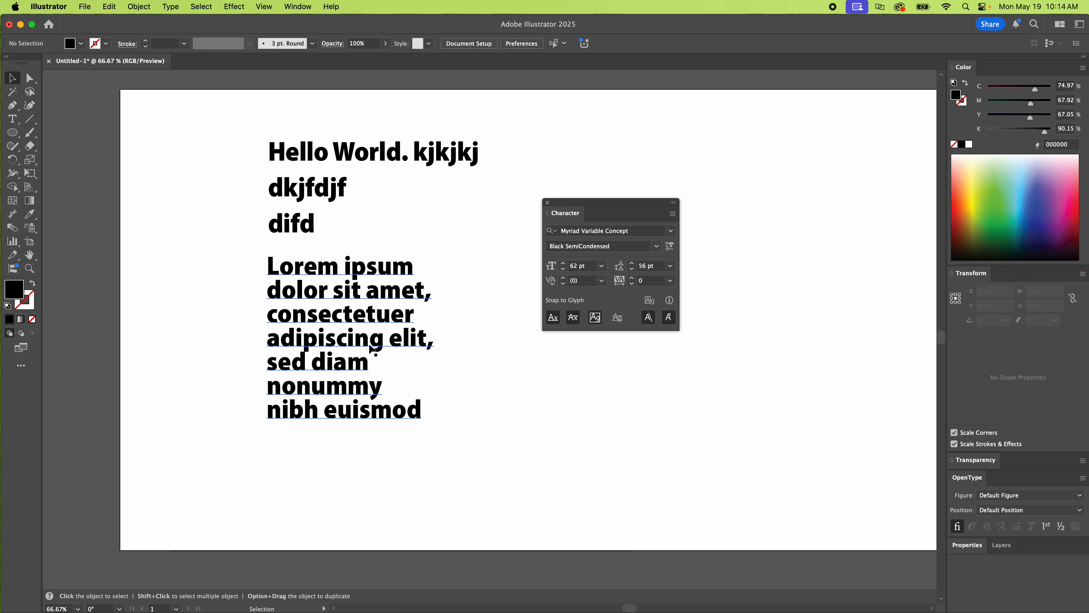
Step: Shift the Lorem ipsum paragraph slightly down and left, and show the Paragraph panel right beside it
drag(403, 353, 377, 368)
click(302, 5)
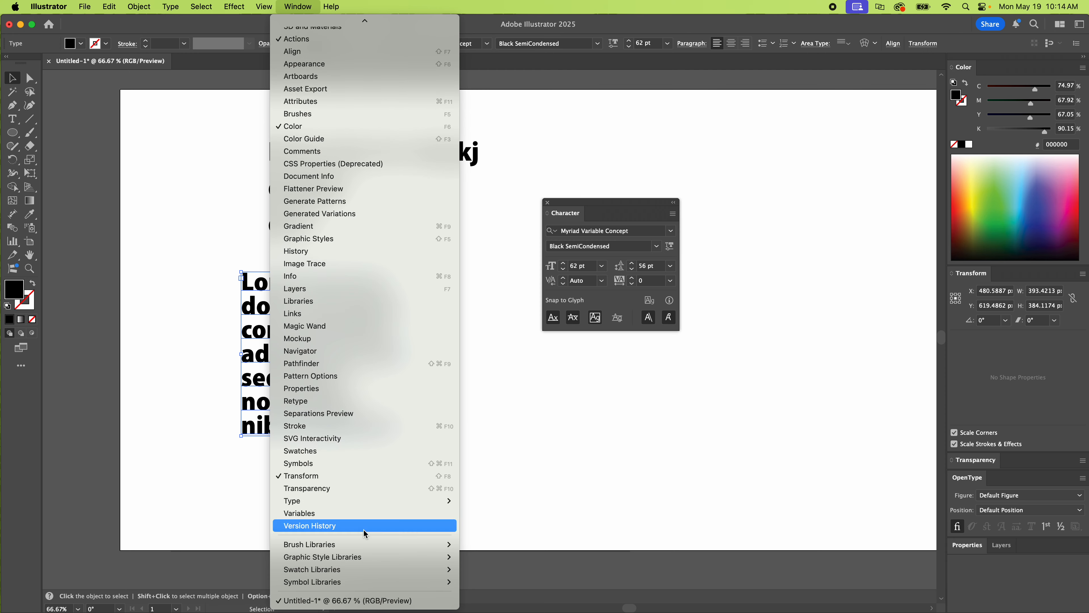
mouse_move(358, 503)
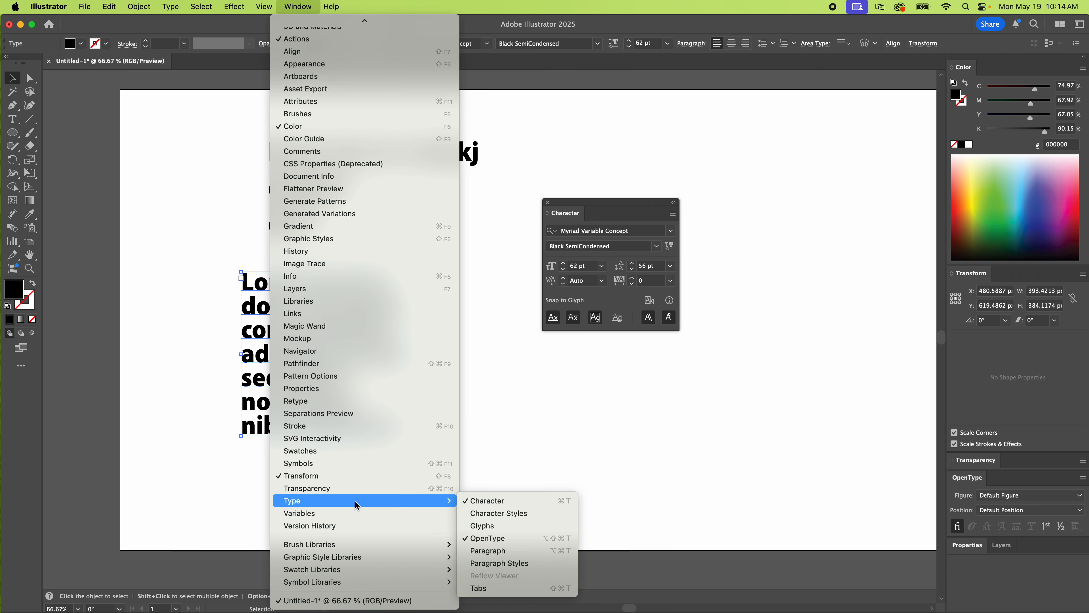
click(514, 551)
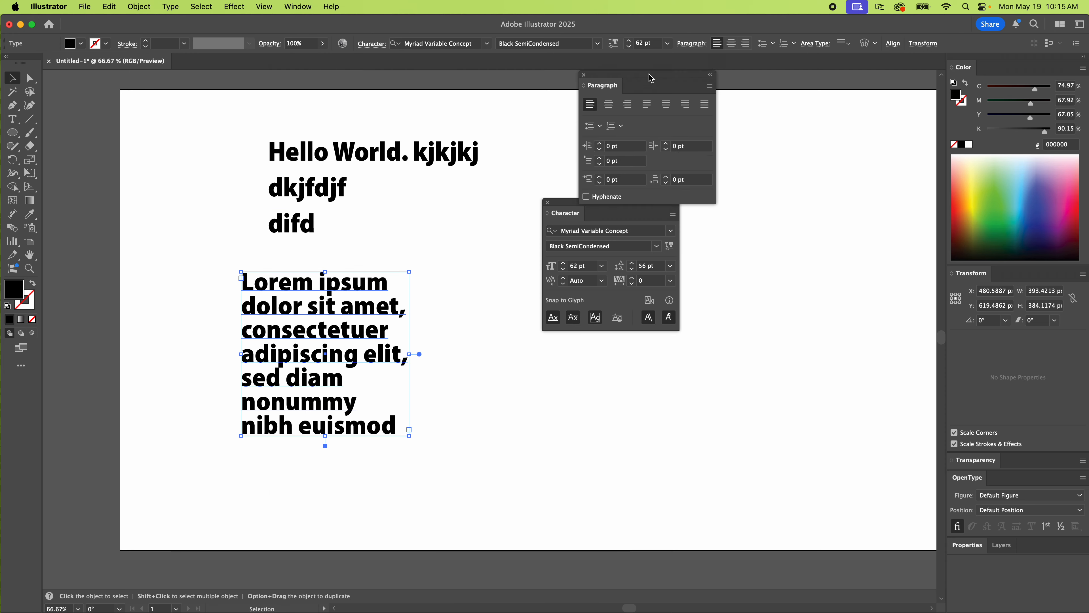
drag(652, 71, 477, 278)
Step: Try center alignment on the Lorem ipsum paragraph, and switch it to right alignment
click(436, 313)
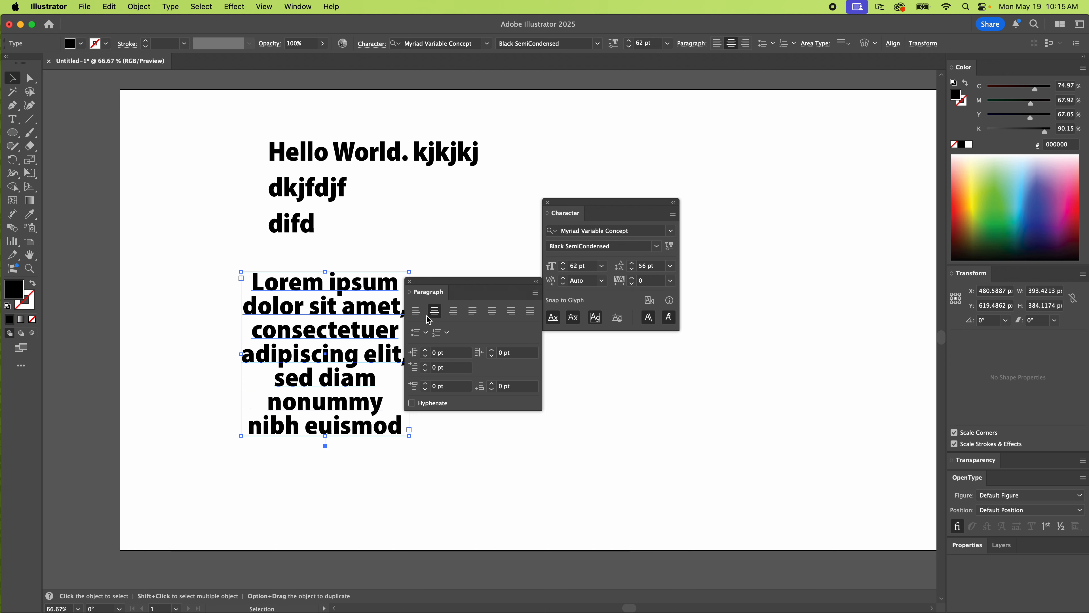
scroll(441, 315, right, 2)
click(453, 312)
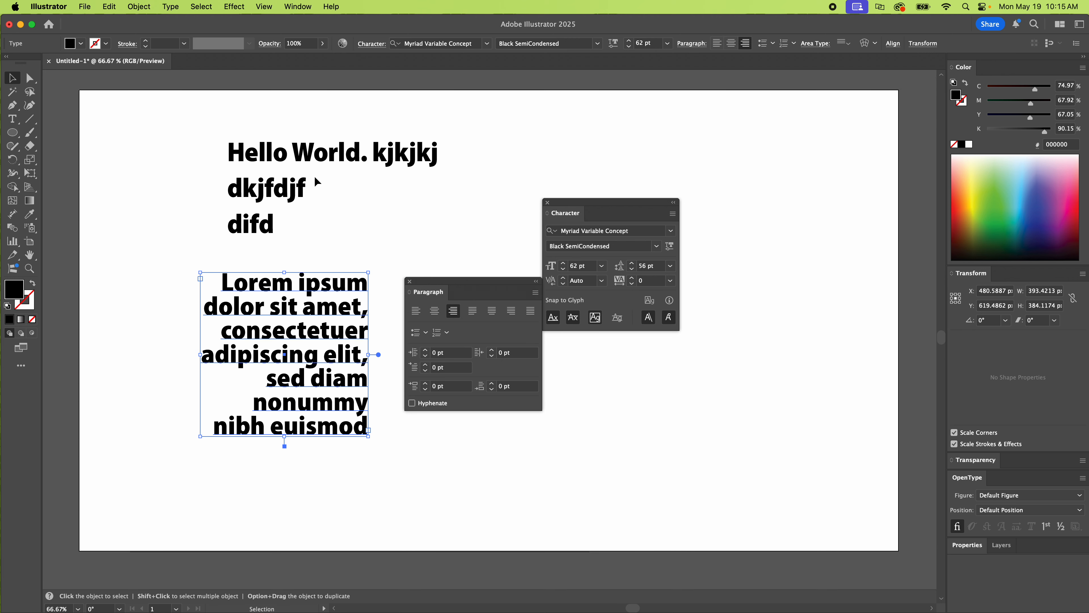
Step: Center-align the three-line Hello World text and move it back to the right, above the Lorem ipsum paragraph
click(331, 166)
click(435, 310)
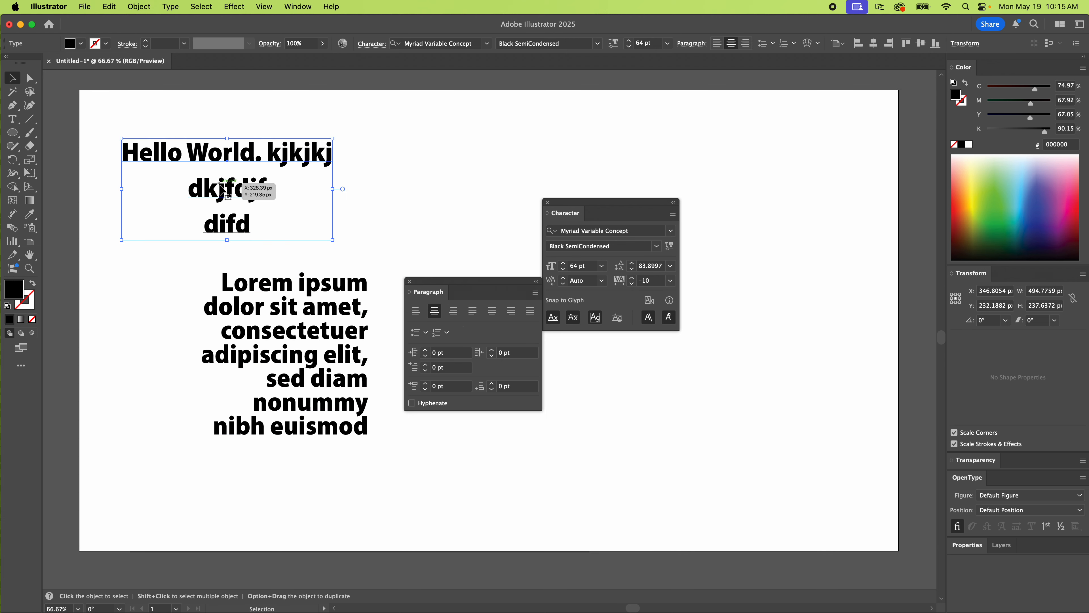
drag(221, 189, 325, 192)
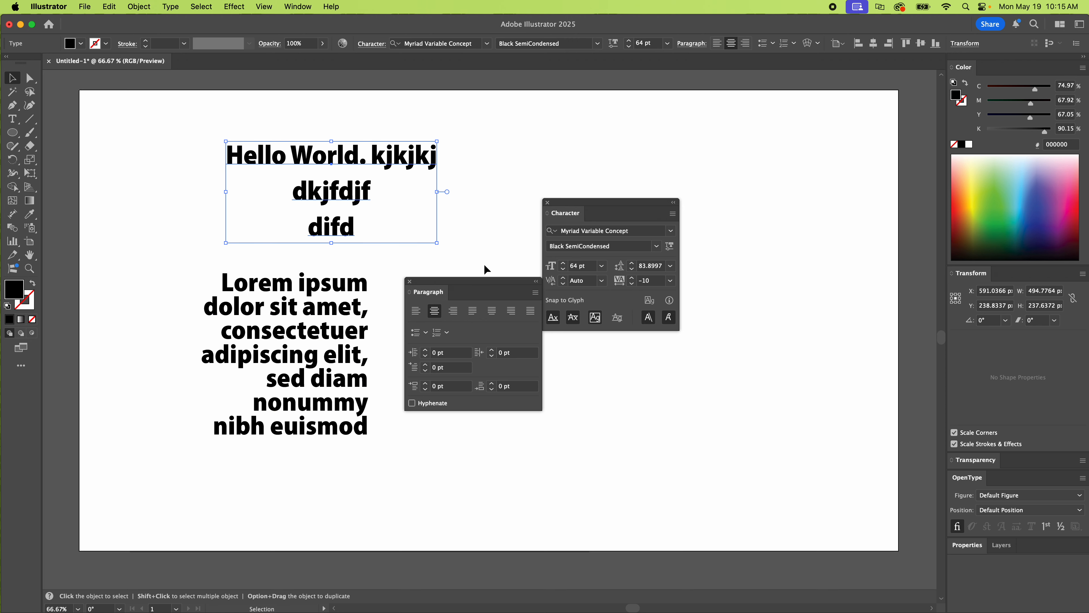
drag(472, 281, 448, 291)
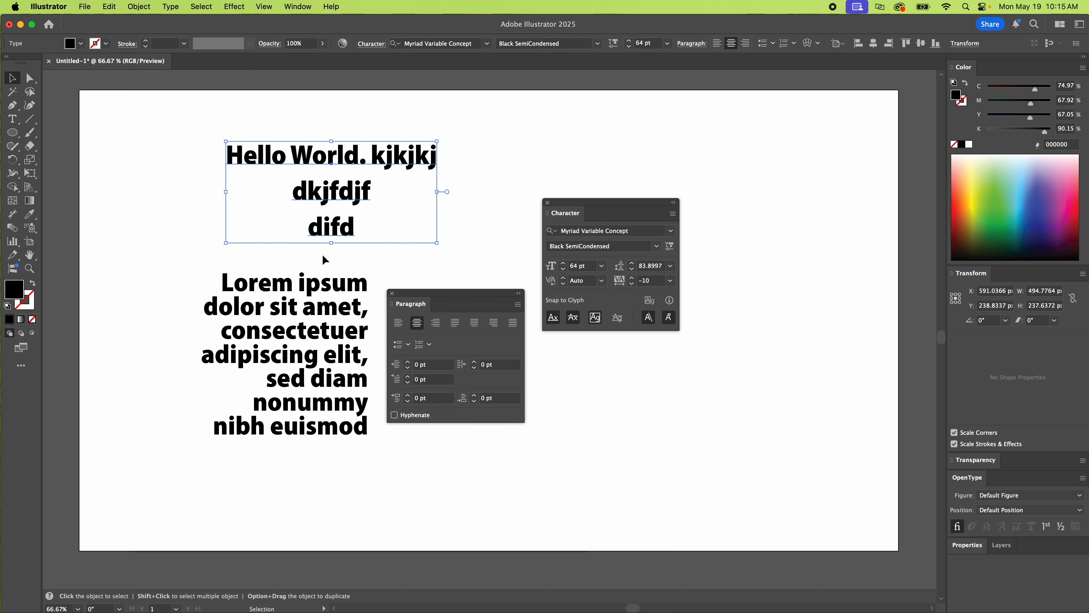
Step: Delete both text objects and stack the Paragraph and Character panels at the artboard's right edge
scroll(335, 180, right, 5)
drag(243, 129, 234, 488)
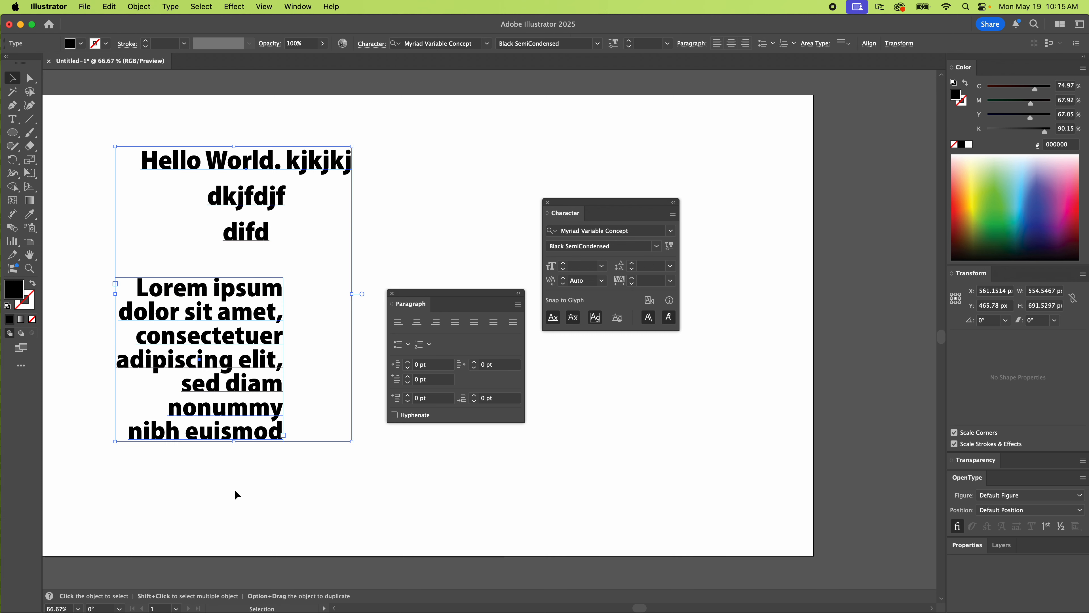
key(Delete)
drag(476, 293, 880, 79)
drag(628, 203, 876, 213)
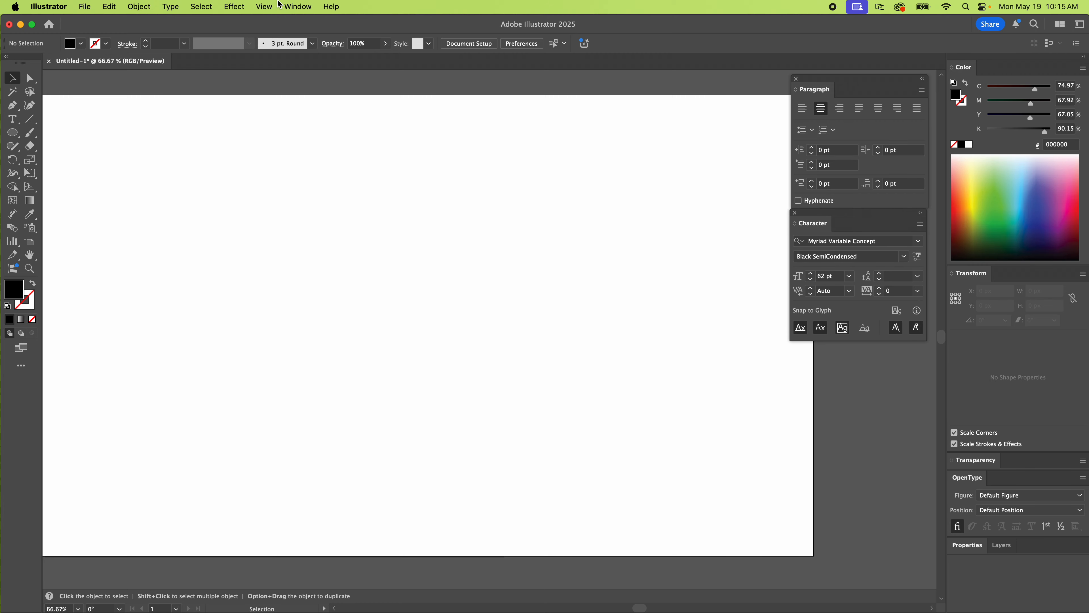
click(285, 6)
scroll(360, 558, down, 3)
mouse_move(351, 561)
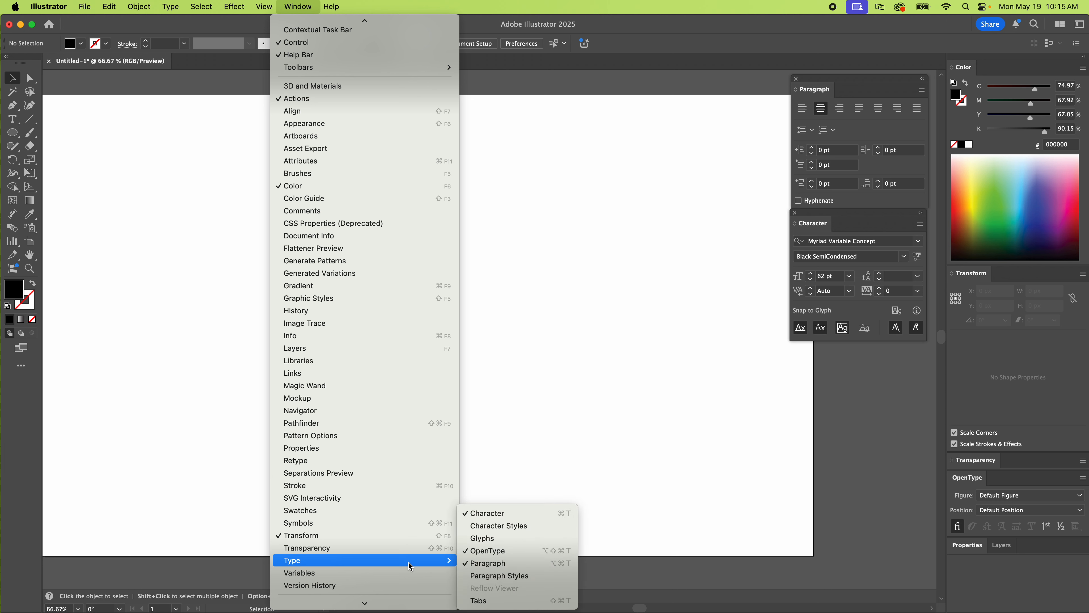
click(585, 181)
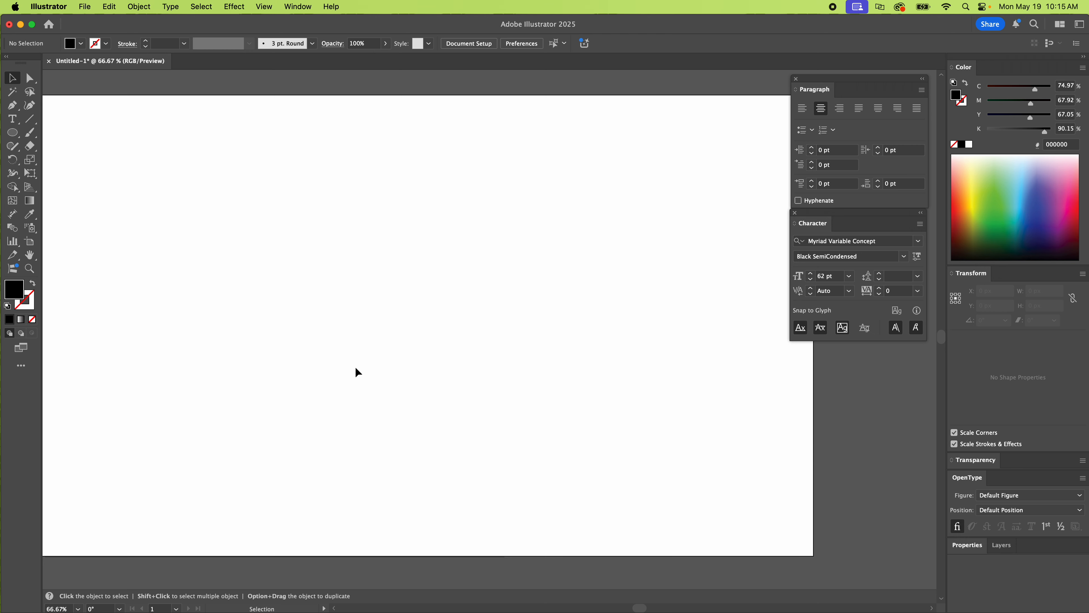
Step: Create a point text object reading "TYPE" on the empty artboard and select its last three letters
click(12, 119)
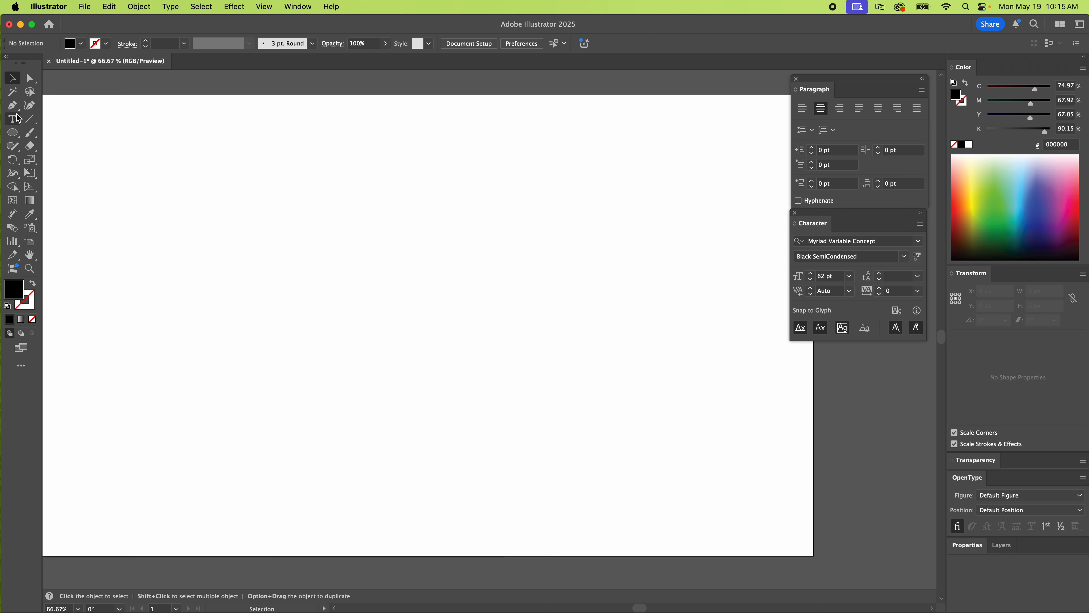
click(294, 288)
text(TYPE)
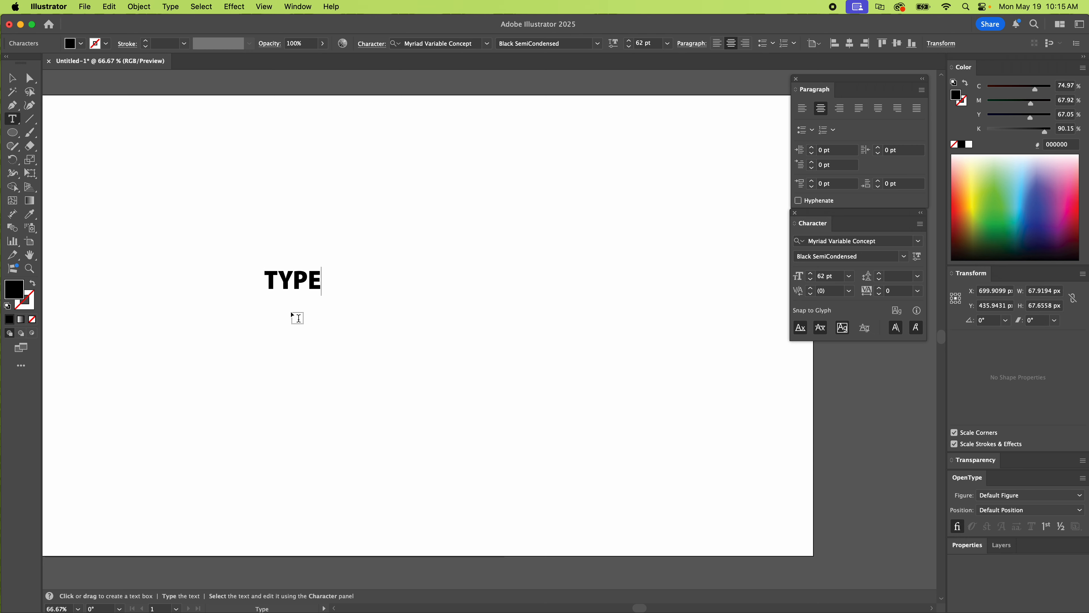
drag(279, 279, 372, 277)
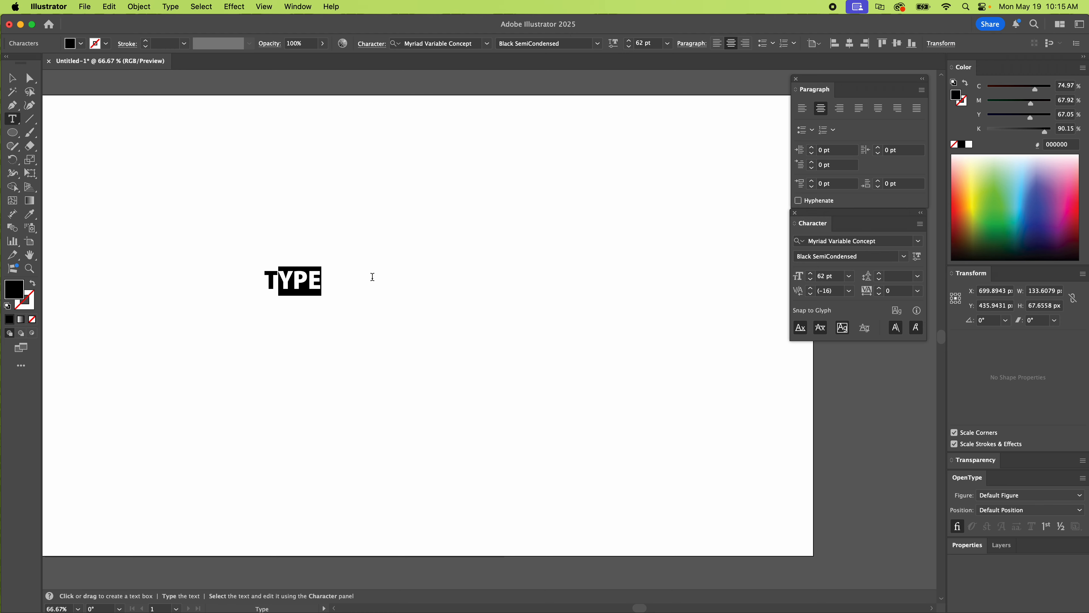
Step: Replace the selected letters with "EXT" so the text reads "TEXT", and finish editing it
text(EXT)
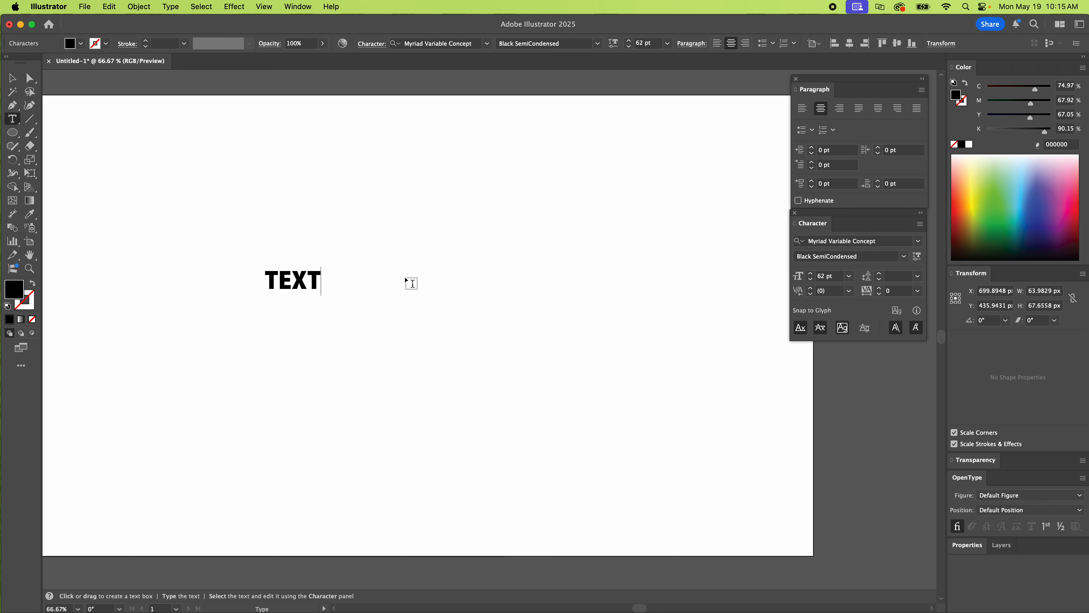
super+click(404, 315)
click(17, 81)
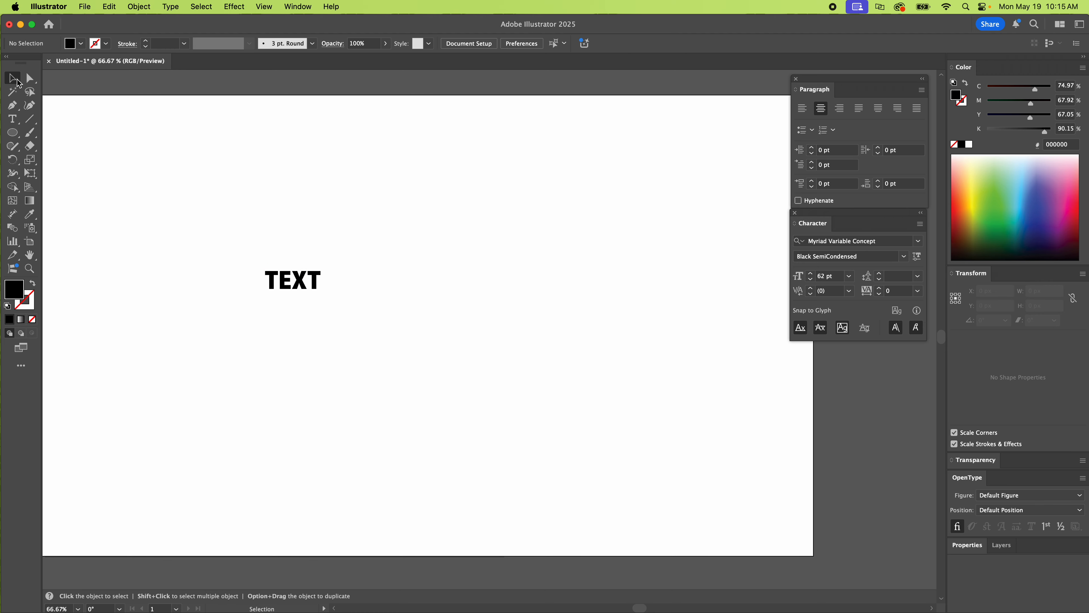
Step: Scale the TEXT object up to about 478 pt and move it to the middle of the artboard
click(318, 288)
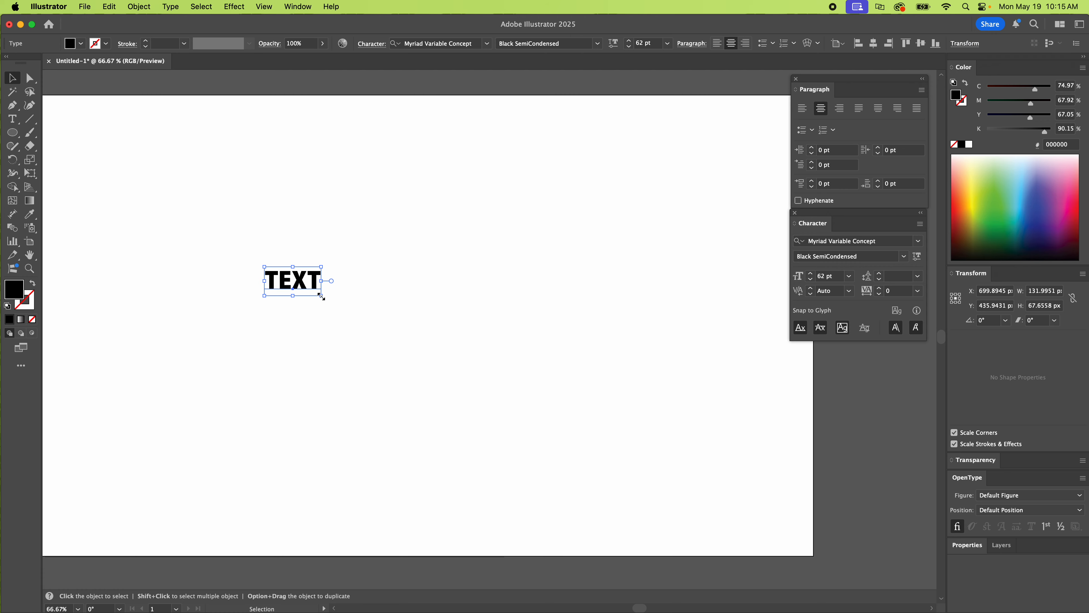
drag(321, 296, 700, 548)
drag(548, 385, 474, 312)
click(351, 154)
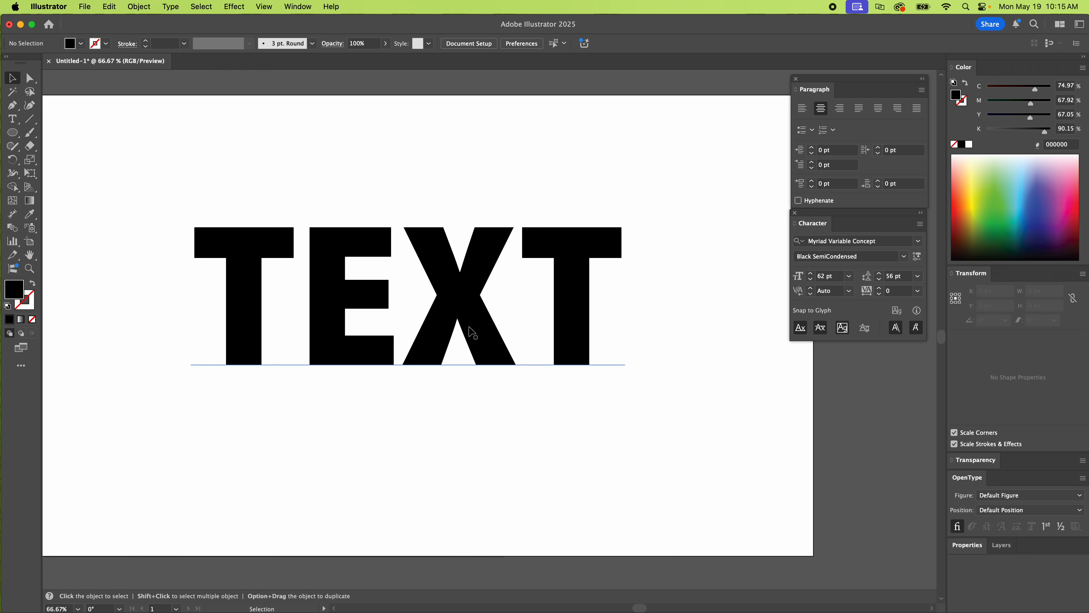
Step: Convert the enlarged TEXT object to outlines
click(466, 314)
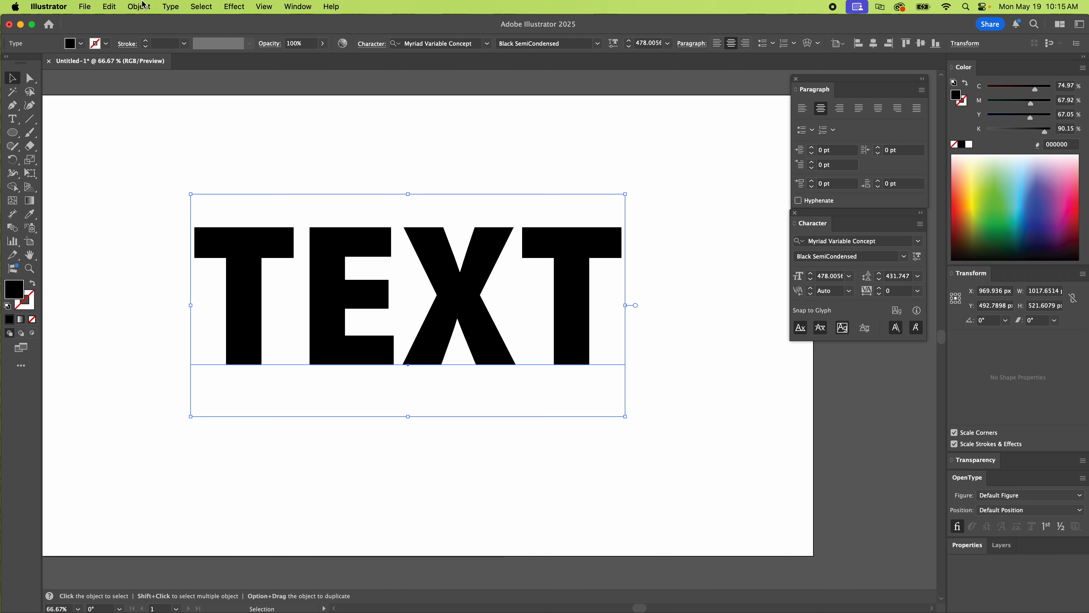
click(170, 6)
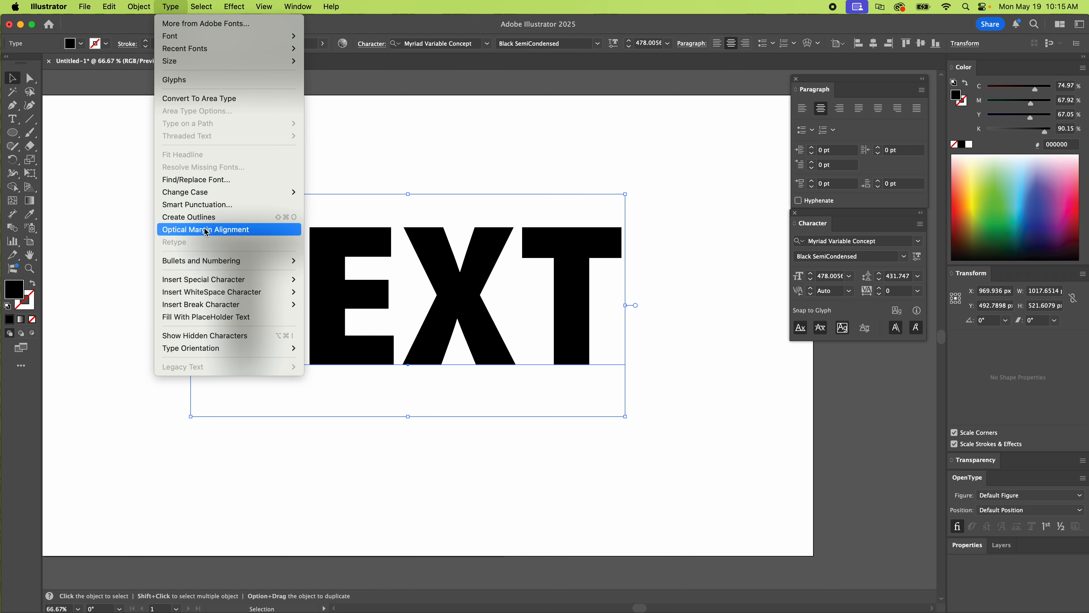
click(206, 217)
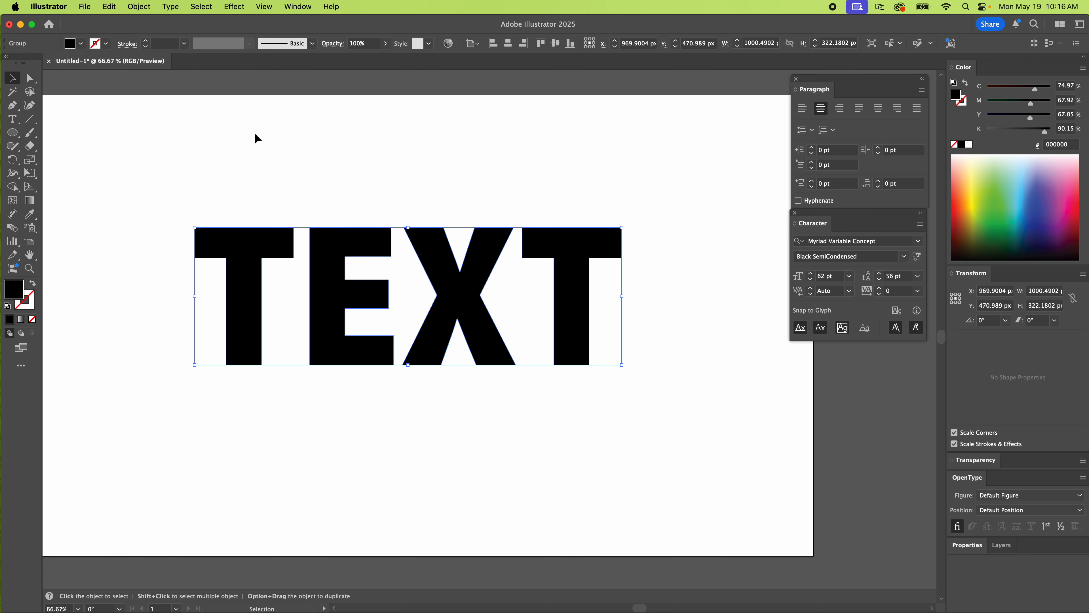
Step: Move the outlined word slightly downward and ungroup it into separate letters
drag(429, 275, 423, 296)
click(138, 6)
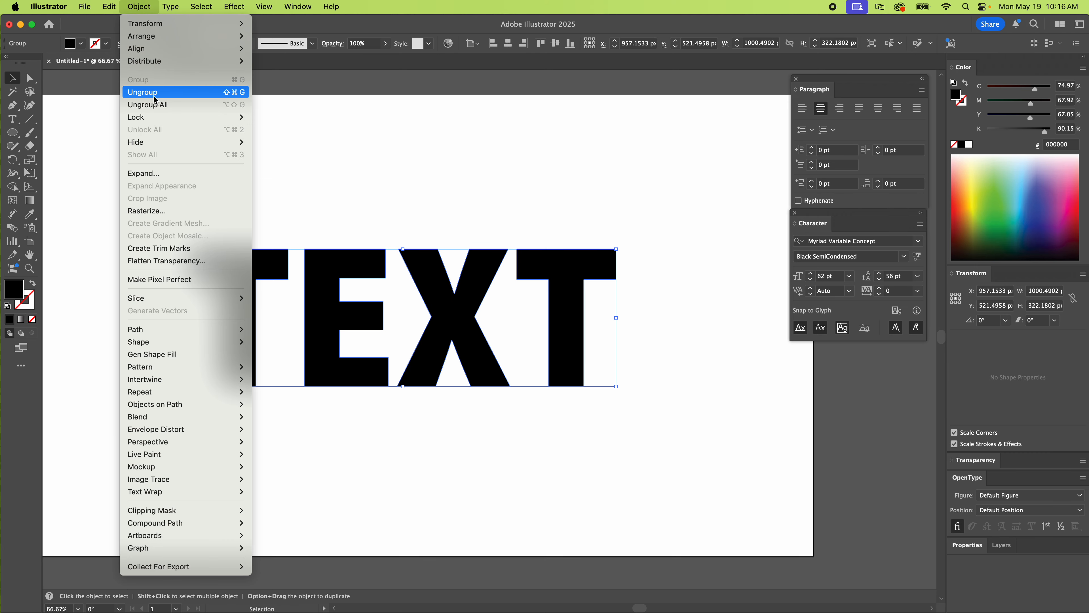
click(143, 92)
click(425, 217)
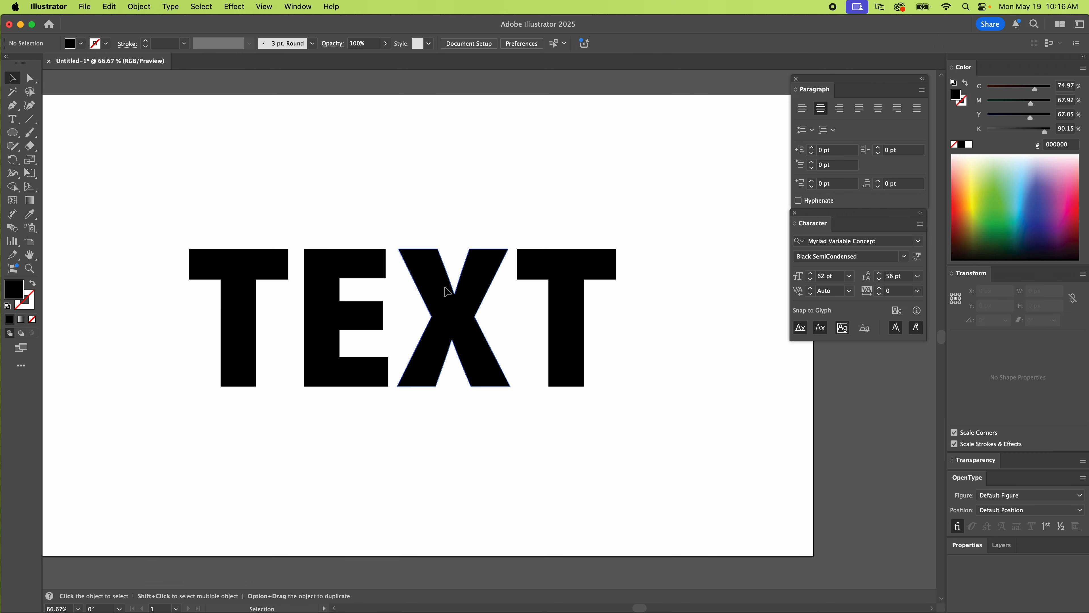
Step: Move the E, the X and the last T leftward so the four letters touch each other
drag(325, 282, 299, 279)
drag(450, 310, 392, 309)
drag(574, 279, 486, 279)
click(637, 319)
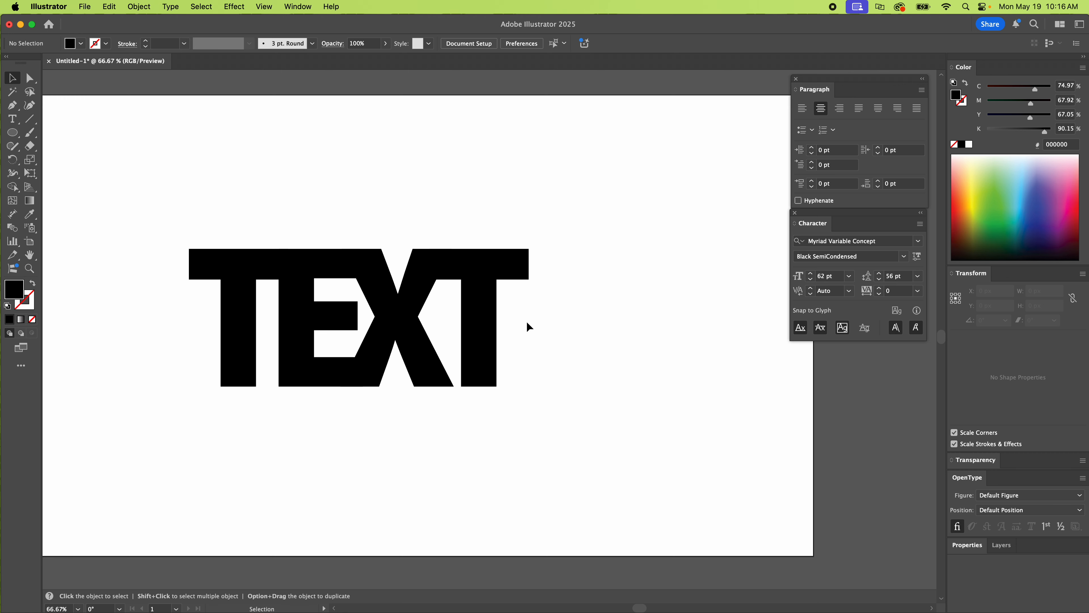
Step: Separate the last T from the word, placing it to the right of the X and slightly higher
key(super+minus)
key(space)
drag(404, 309, 204, 279)
drag(281, 284, 415, 284)
key(z)
click(433, 292)
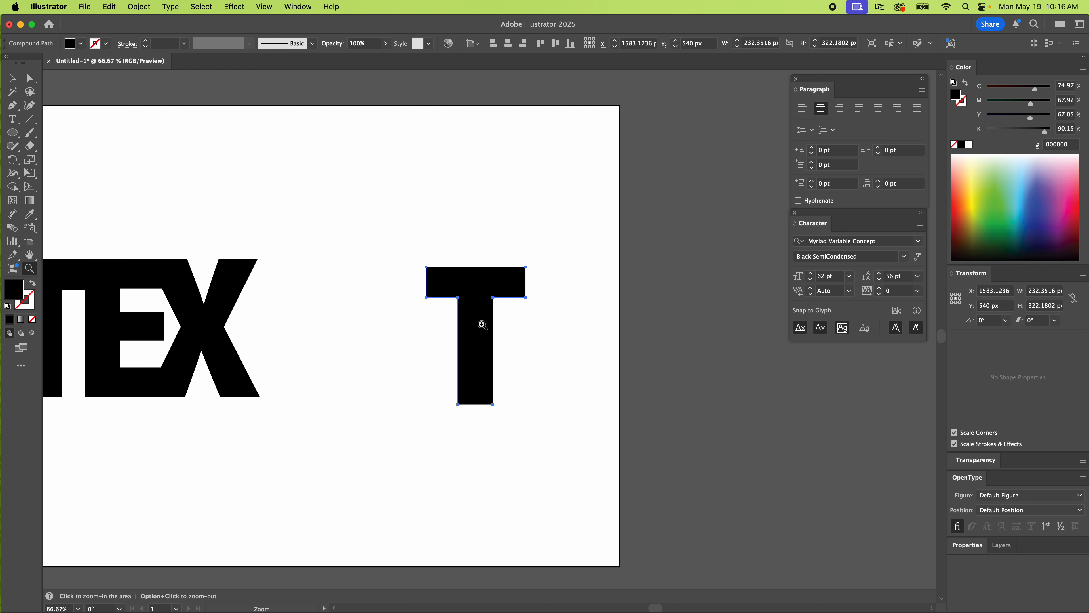
key(v)
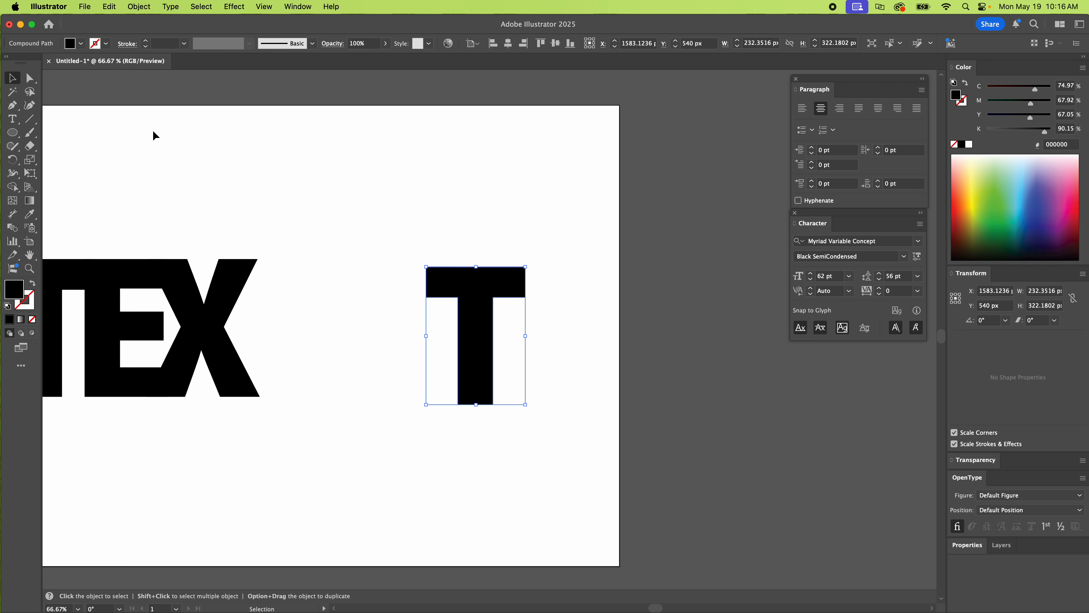
click(527, 330)
drag(489, 318, 423, 266)
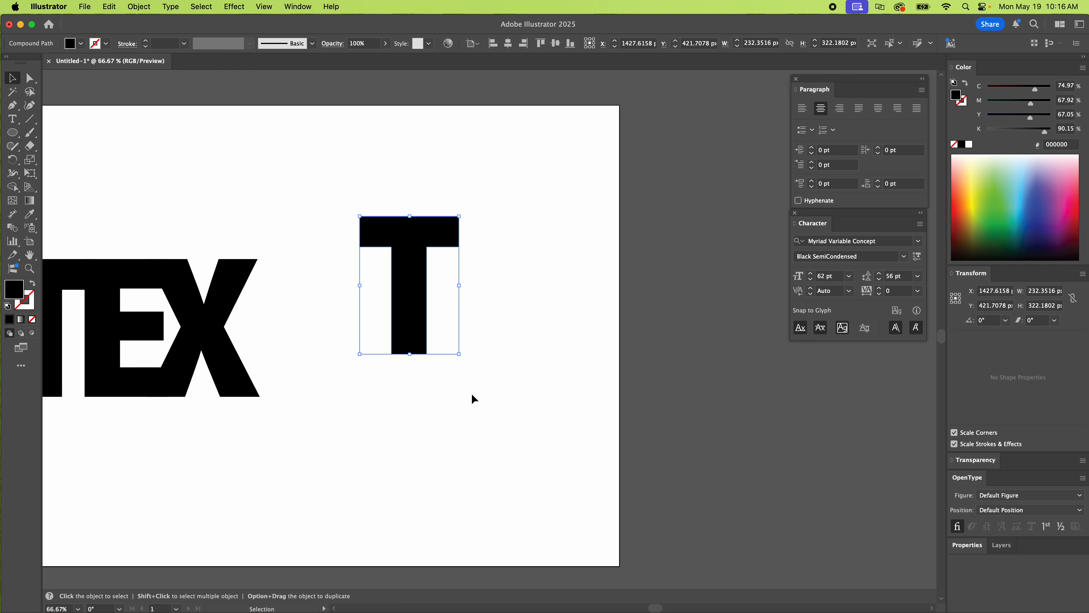
Step: Shift the separated T a little further right to X about 1477 px and Y about 412 px
key(space)
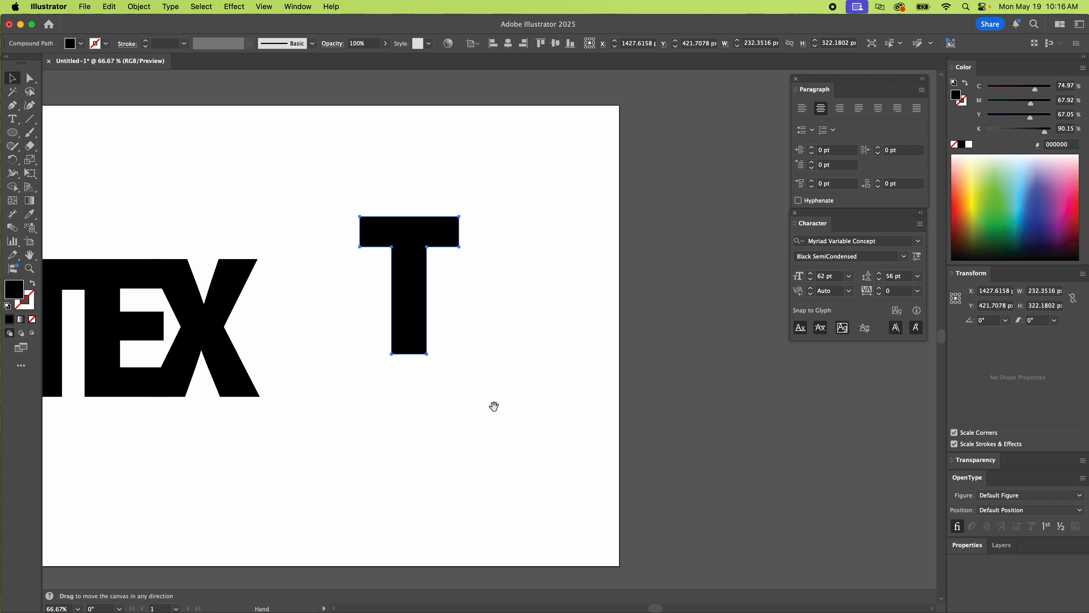
drag(416, 438, 434, 422)
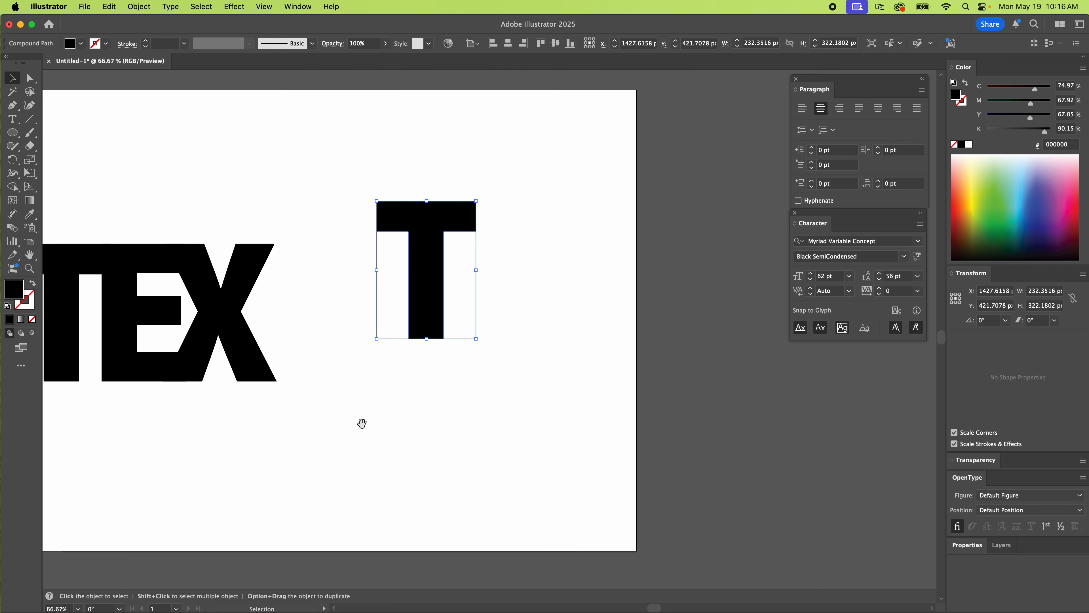
key(space)
drag(359, 423, 372, 438)
drag(443, 244, 465, 240)
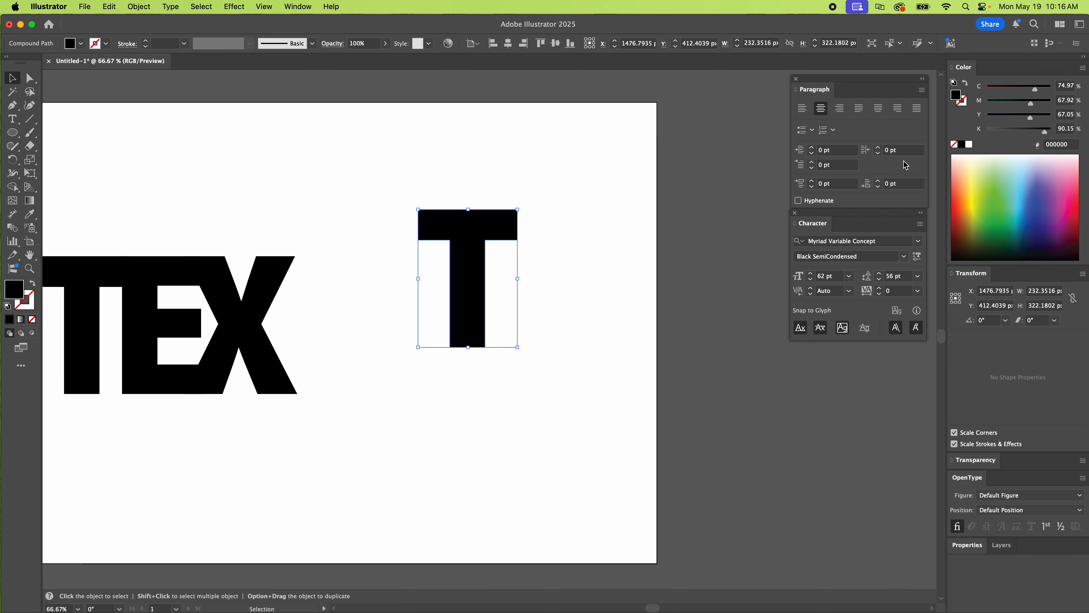
Step: Show the Stroke panel and place it just to the right of the separated T
click(296, 6)
scroll(373, 356, down, 5)
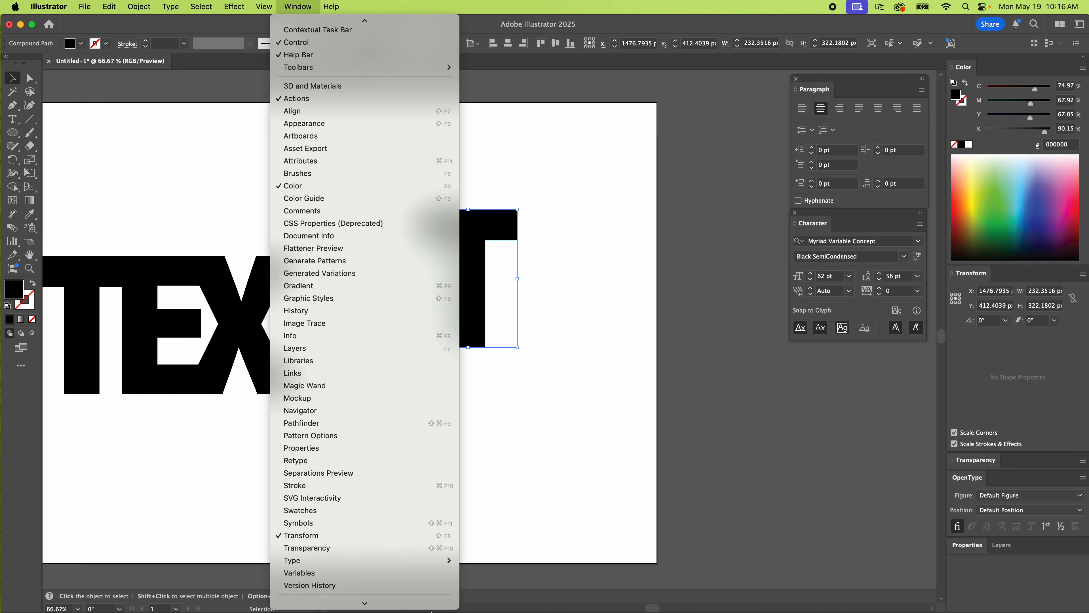
click(406, 450)
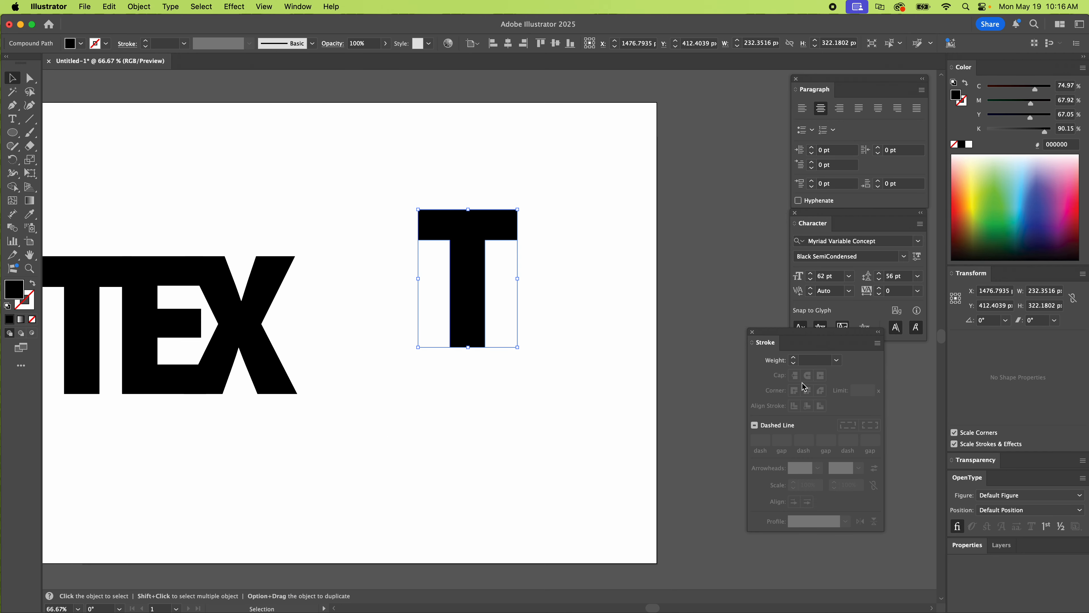
mouse_move(816, 335)
mouse_down()
mouse_move(780, 327)
mouse_move(632, 214)
mouse_up()
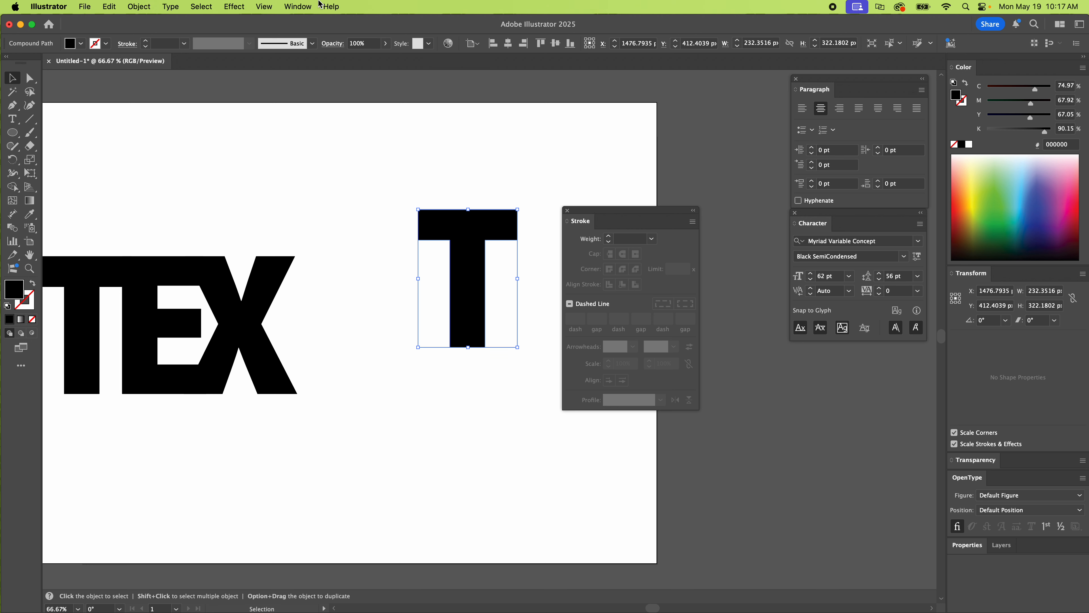
click(302, 5)
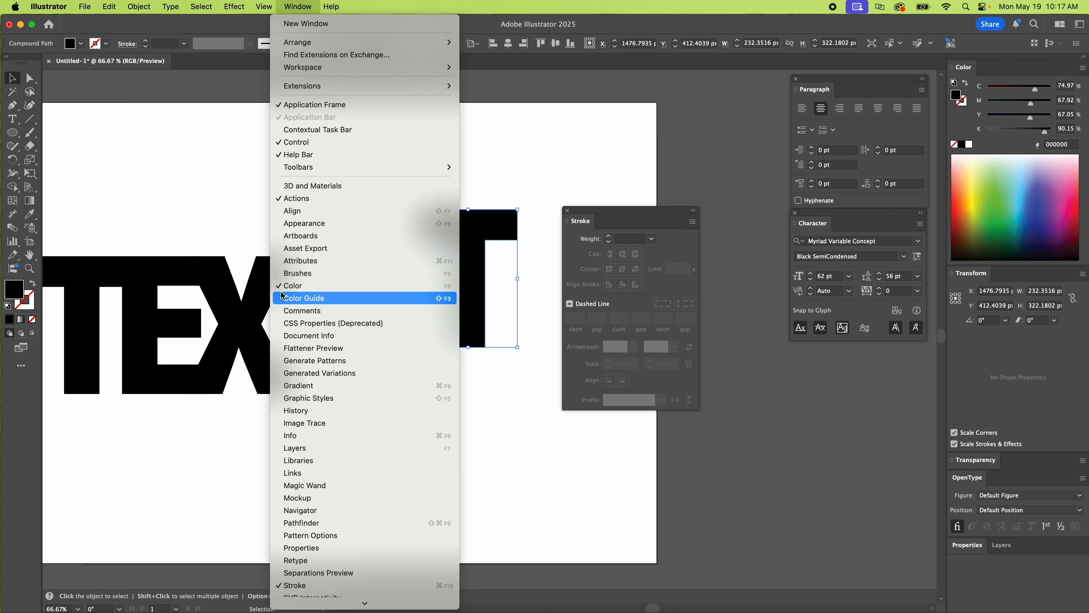
click(143, 180)
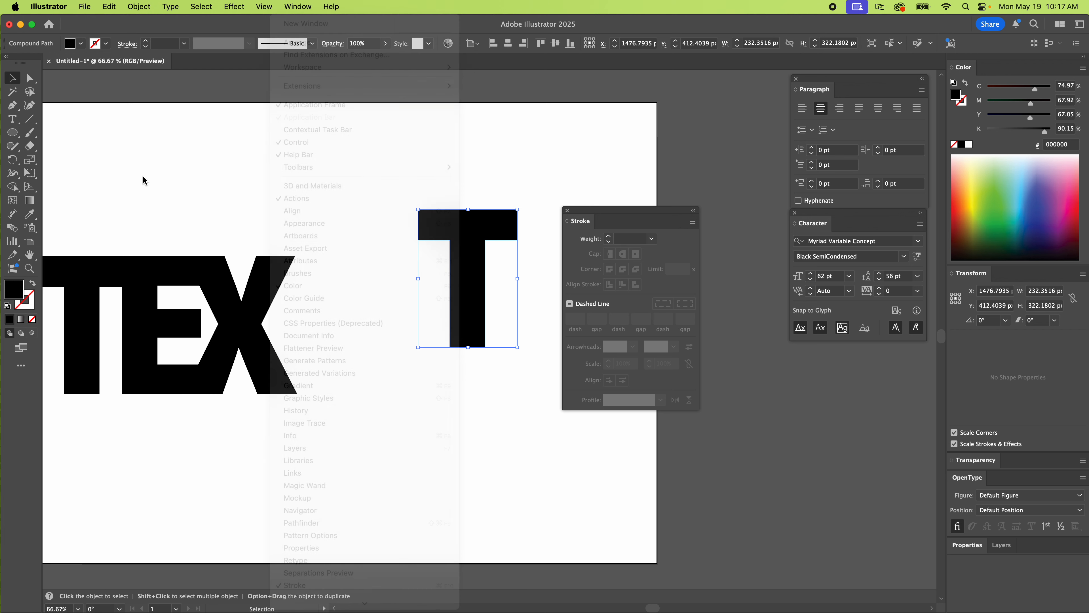
Step: Give the separated T a red stroke with C 0, M 100, Y 100, K 0
click(965, 105)
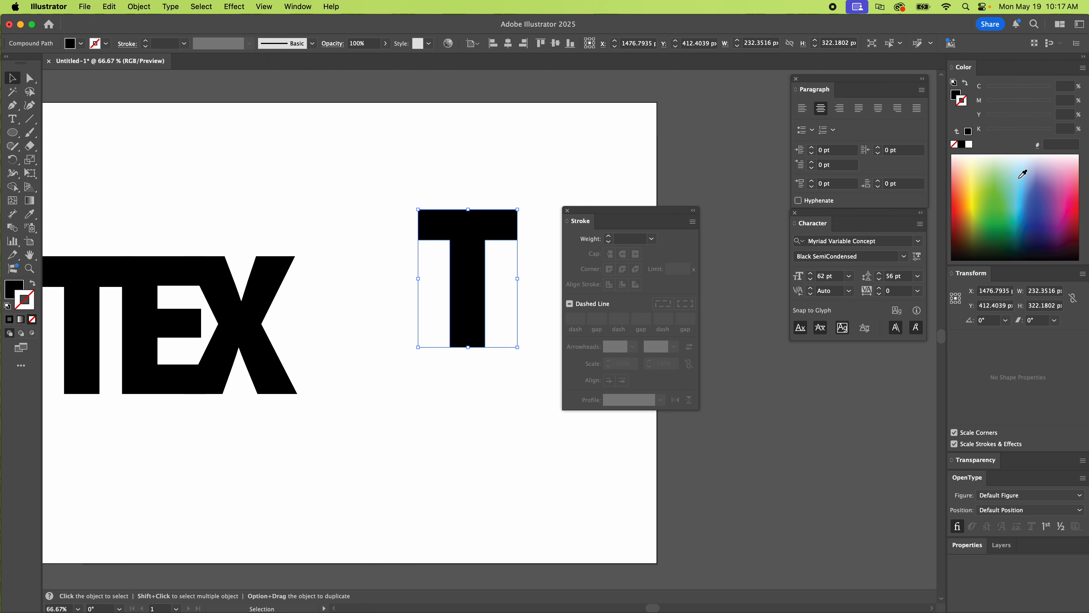
click(1078, 184)
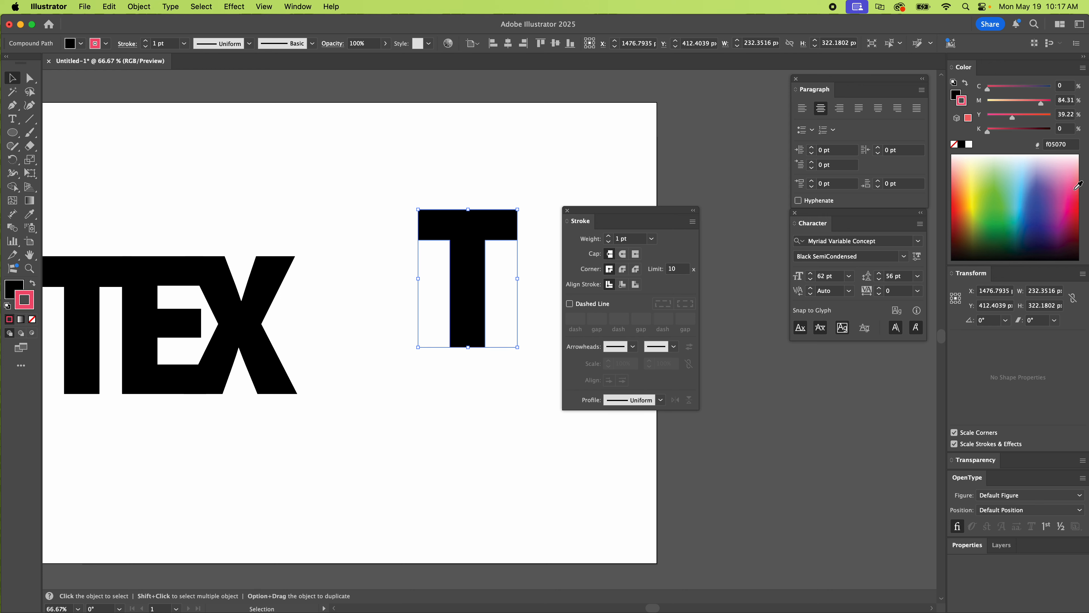
drag(1050, 107, 1056, 117)
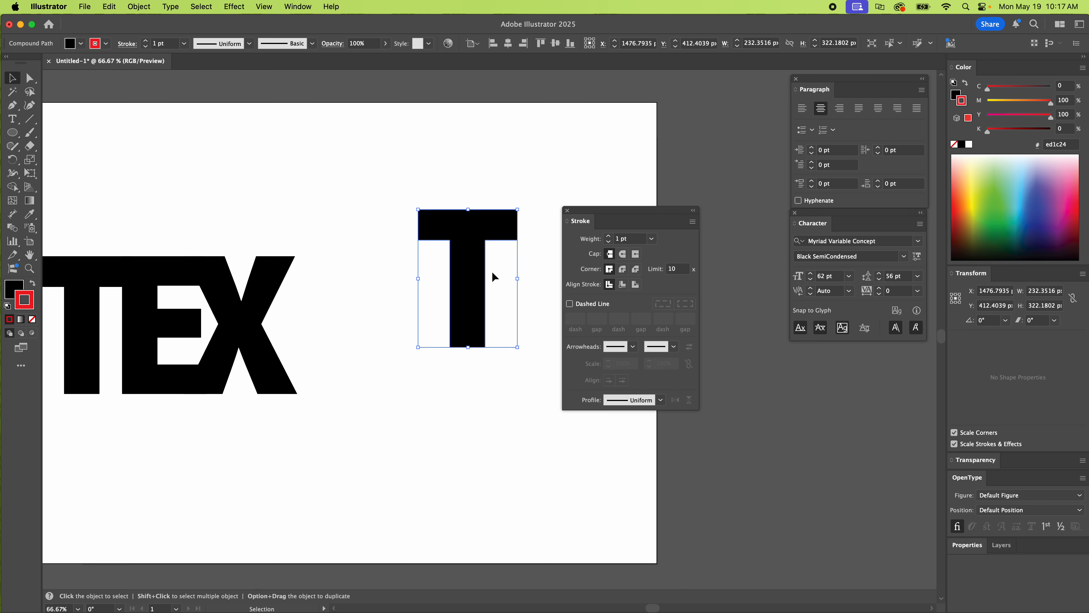
Step: Increase the T's stroke weight to 10 pt and deselect the letter
click(608, 236)
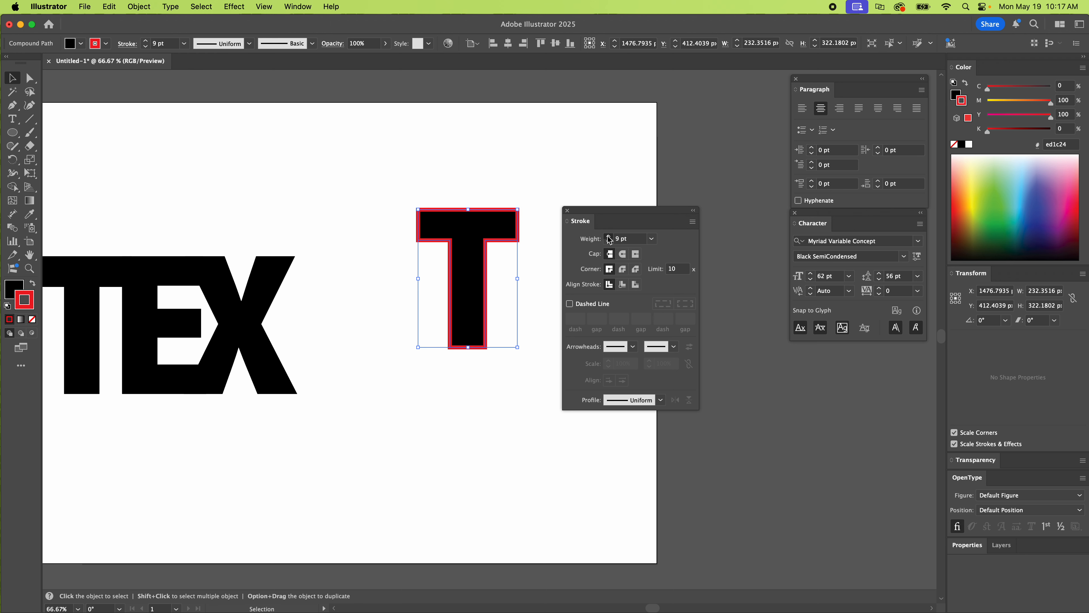
click(536, 200)
scroll(536, 200, right, 5)
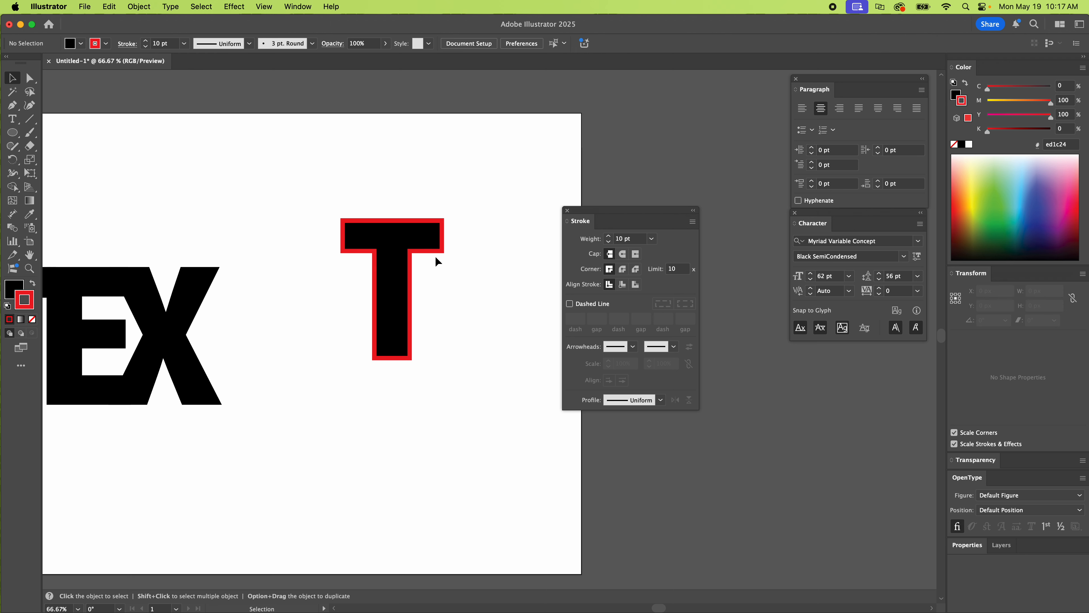
Step: Try aligning the T's stroke to the inside and the outside, and set it back to center alignment
key(z)
drag(413, 236, 507, 326)
click(12, 78)
click(305, 224)
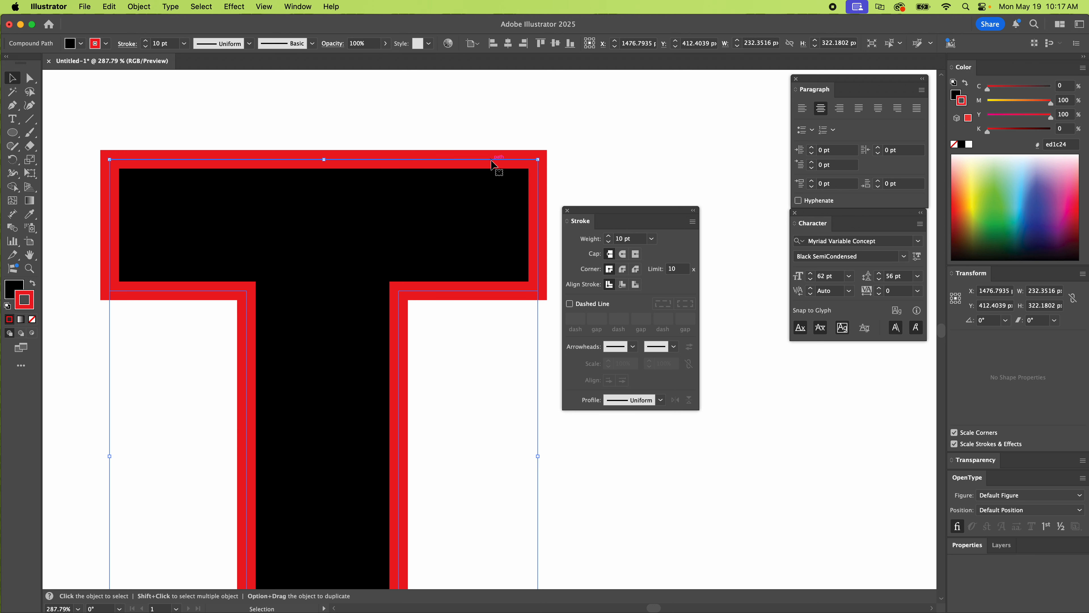
click(624, 285)
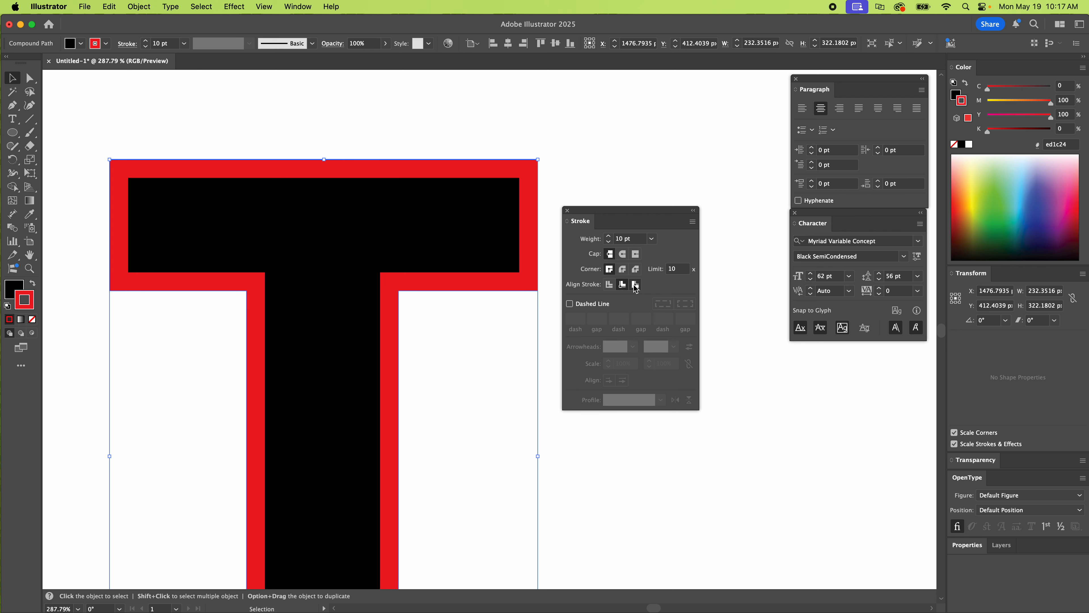
click(636, 285)
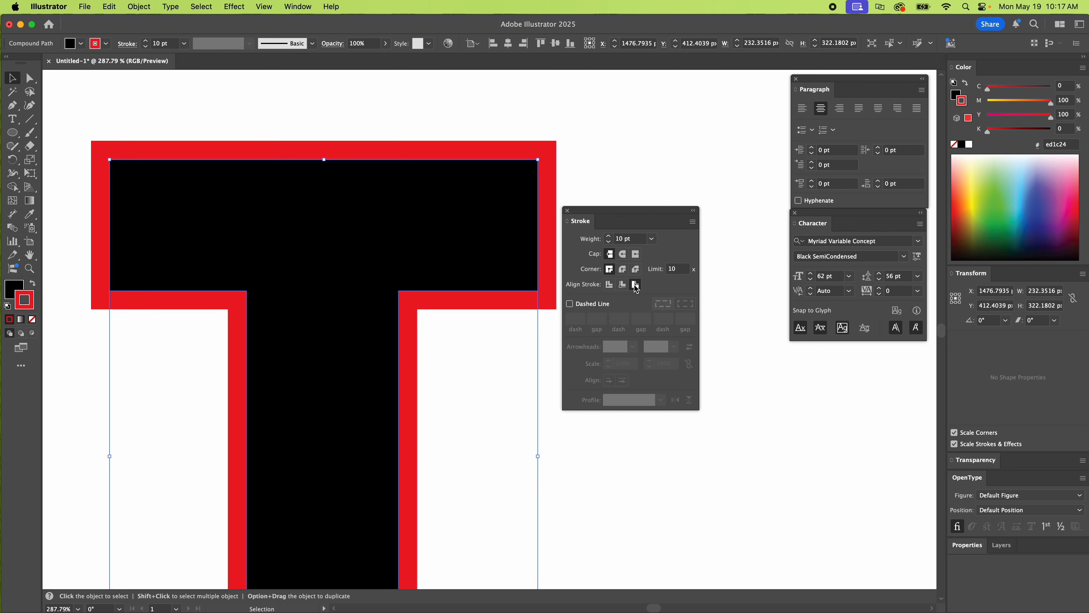
click(610, 285)
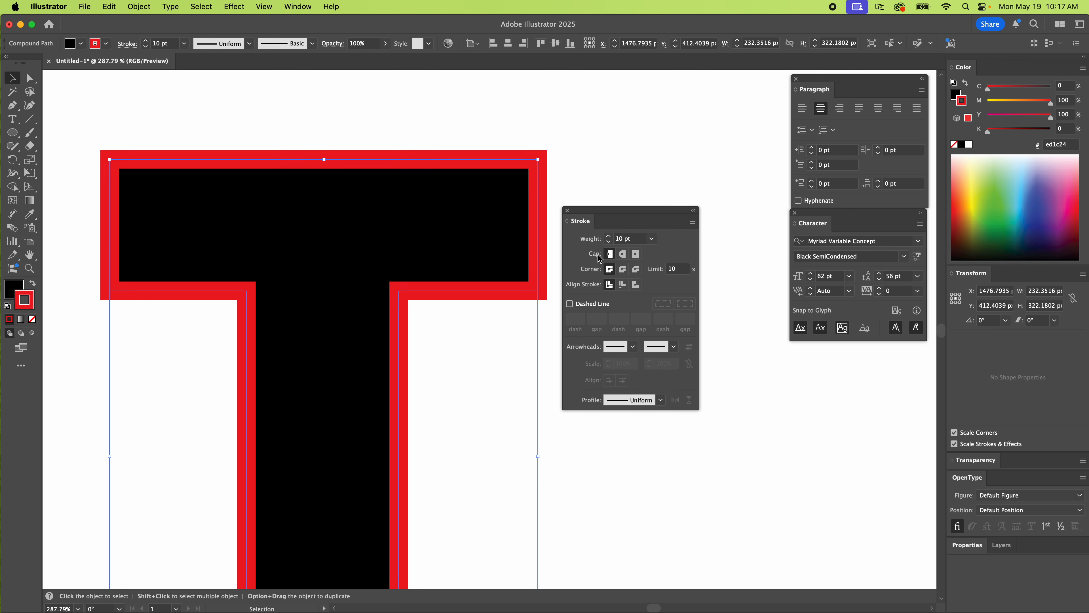
Step: Try round and bevel corners and a dashed line on the T's stroke, restoring miter corners and a solid line
click(624, 270)
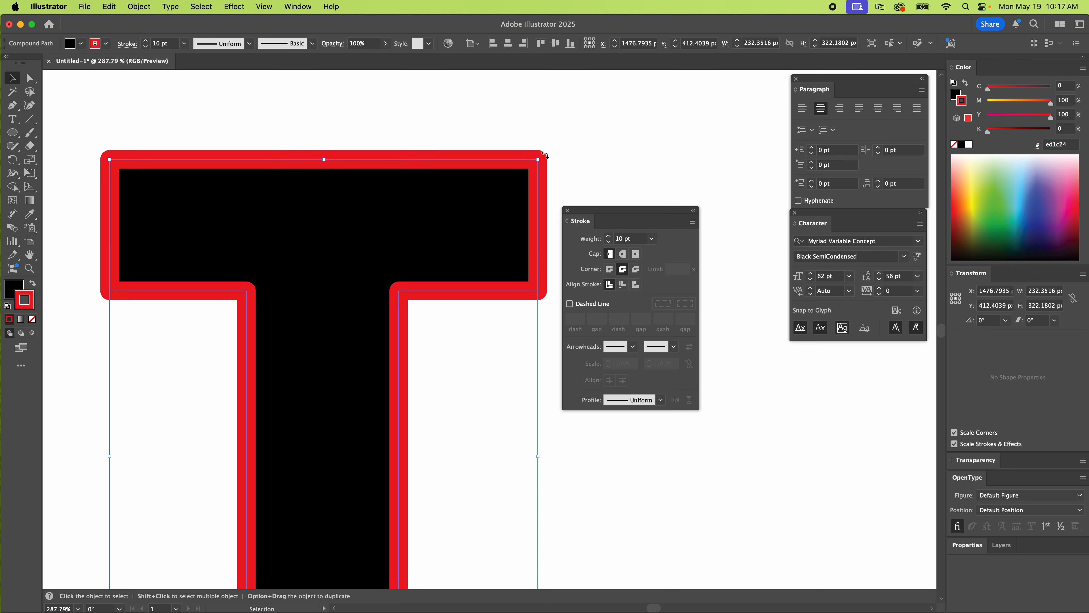
click(636, 269)
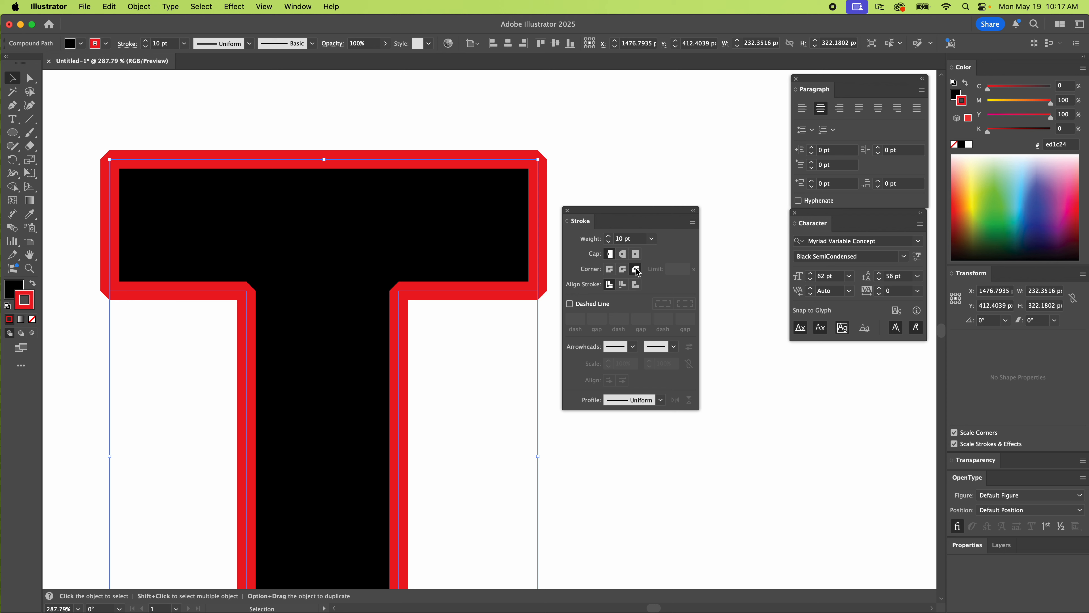
click(609, 270)
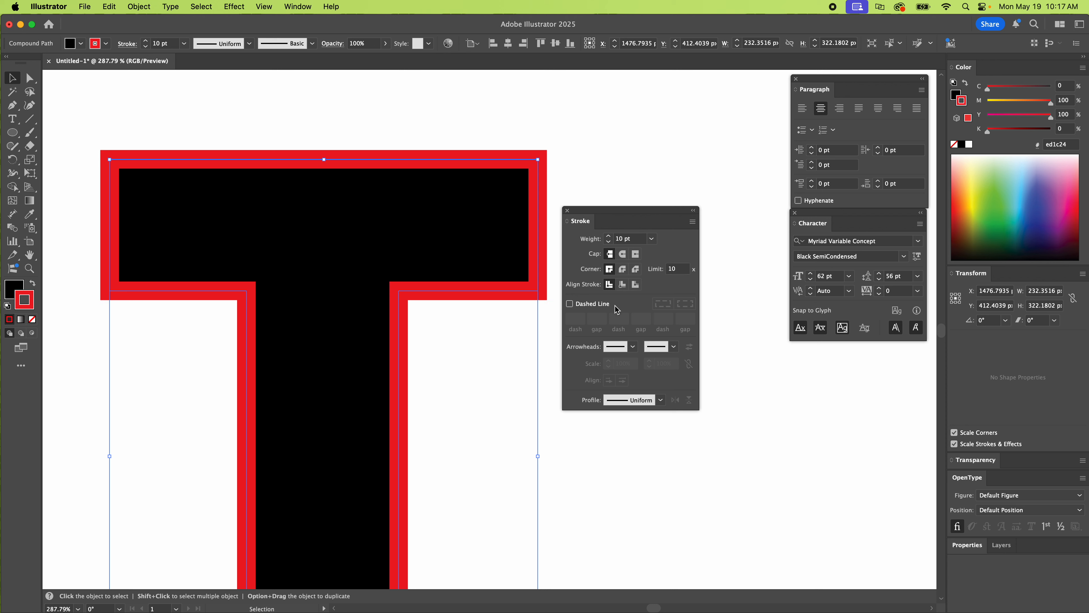
click(596, 305)
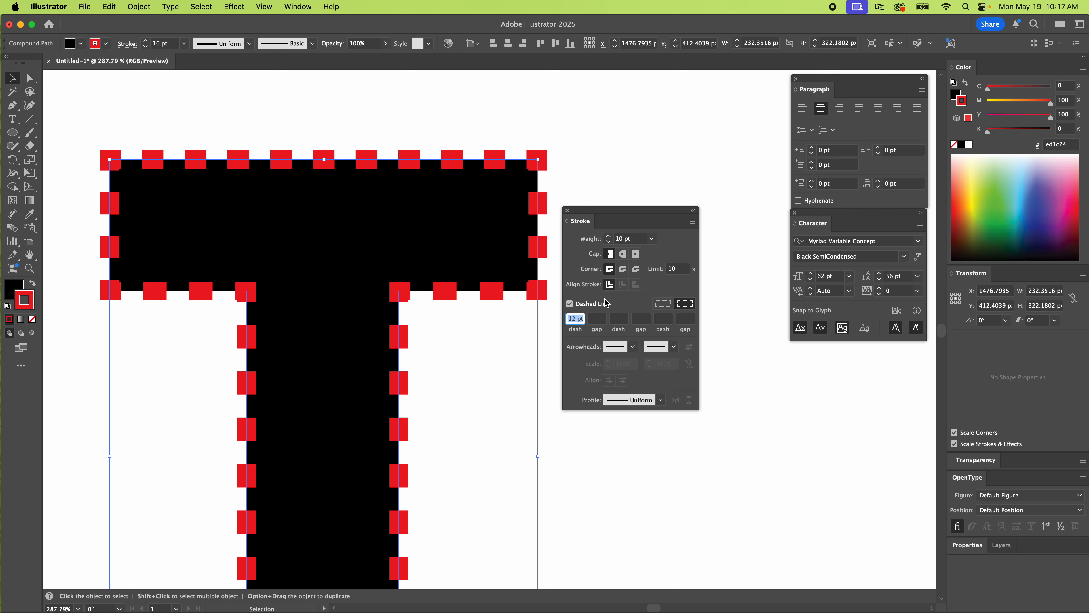
click(590, 304)
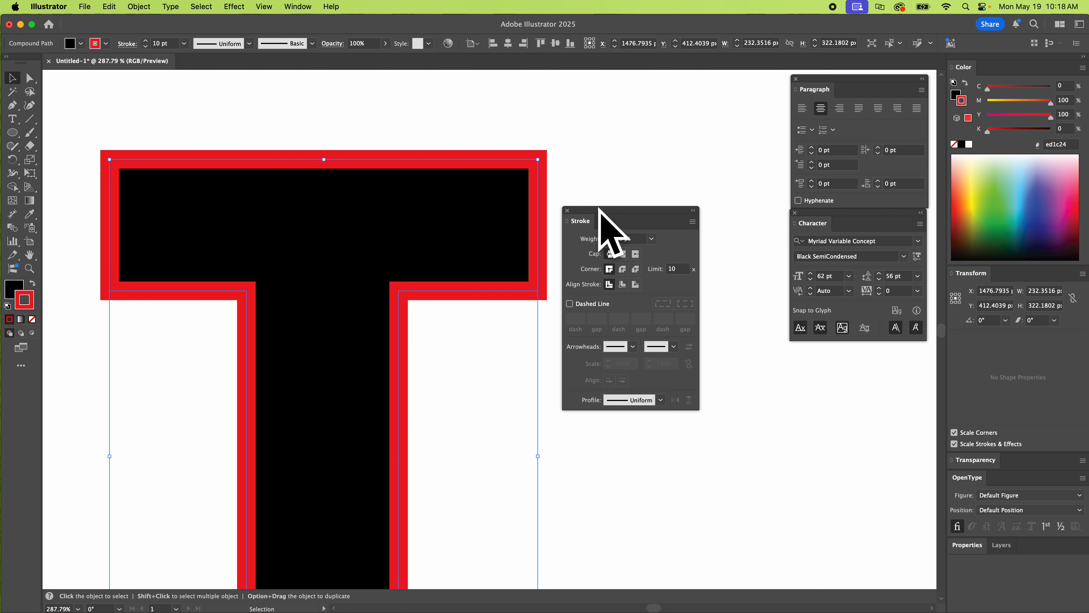
Step: Park the Stroke panel below the Character panel and delete the red-stroked T
mouse_move(600, 209)
mouse_down()
mouse_move(805, 378)
mouse_move(821, 350)
mouse_up()
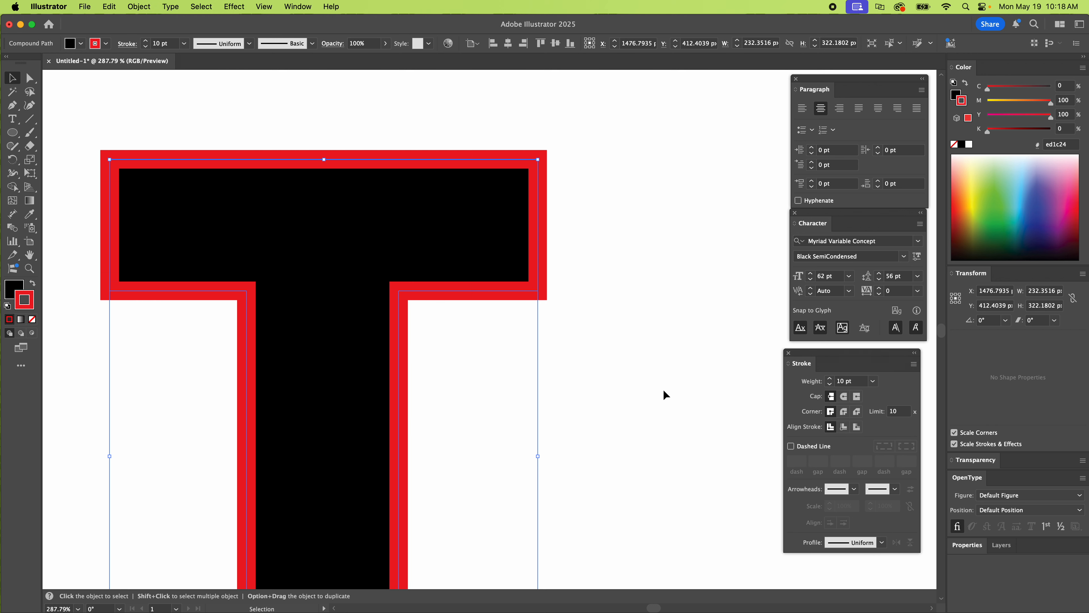
key(super+1)
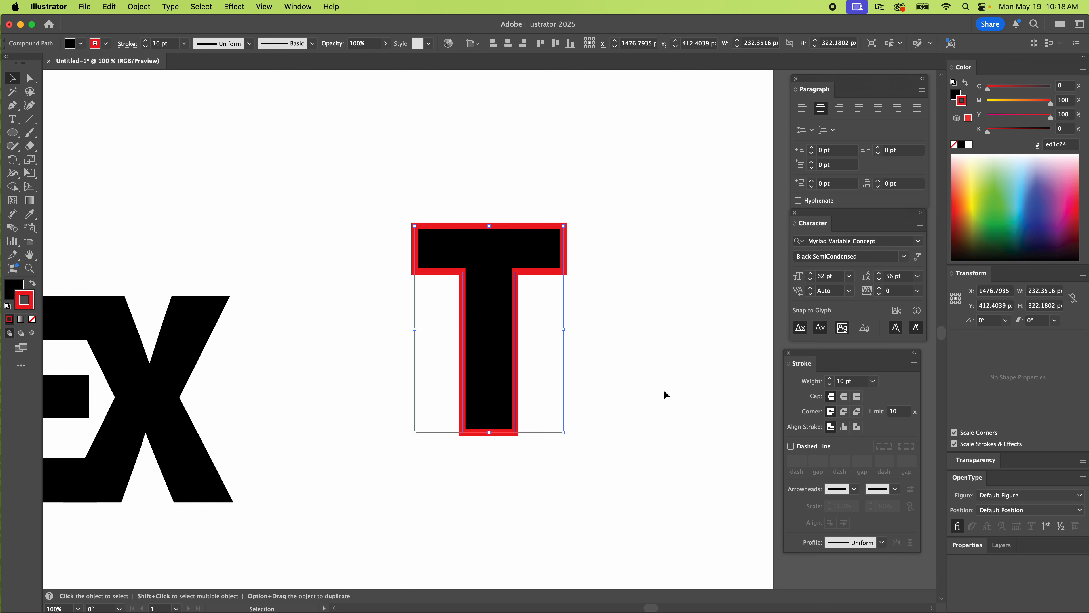
drag(346, 167, 547, 358)
key(Delete)
Step: Spread out the remaining letters, moving the X to about X 1093, Y 339 px and the E to about X 1349, Y 713 px
scroll(547, 358, left, 10)
scroll(429, 326, down, 3)
drag(480, 298, 652, 237)
scroll(384, 336, right, 6)
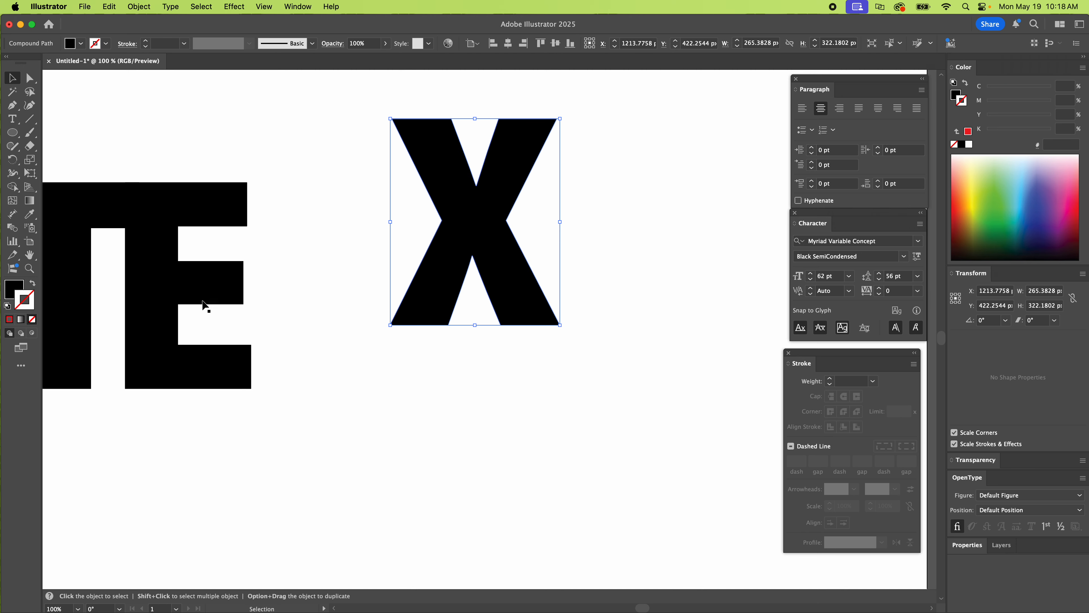
key(super+minus)
key(super+minus)
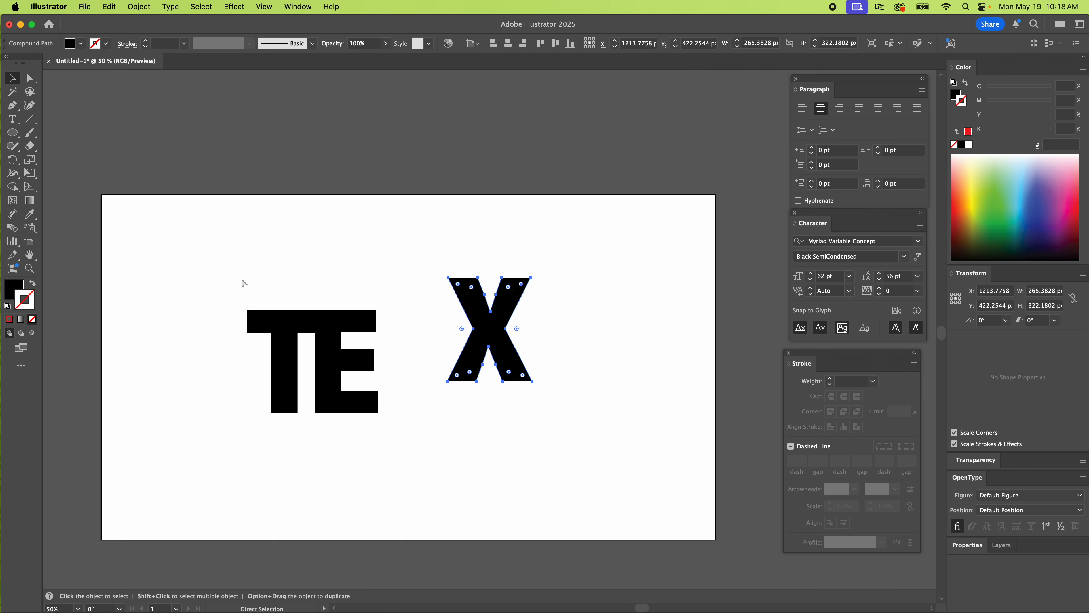
drag(360, 382, 496, 406)
drag(432, 280, 393, 253)
drag(471, 359, 470, 330)
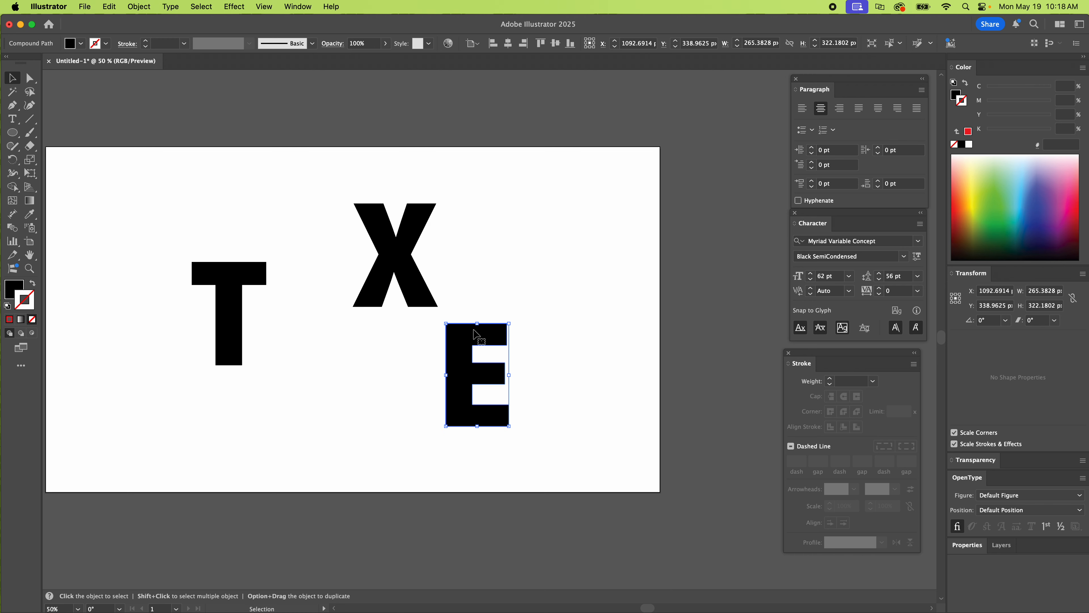
Step: Show the Align panel and place it beside the letters, clear of the X and E
click(299, 6)
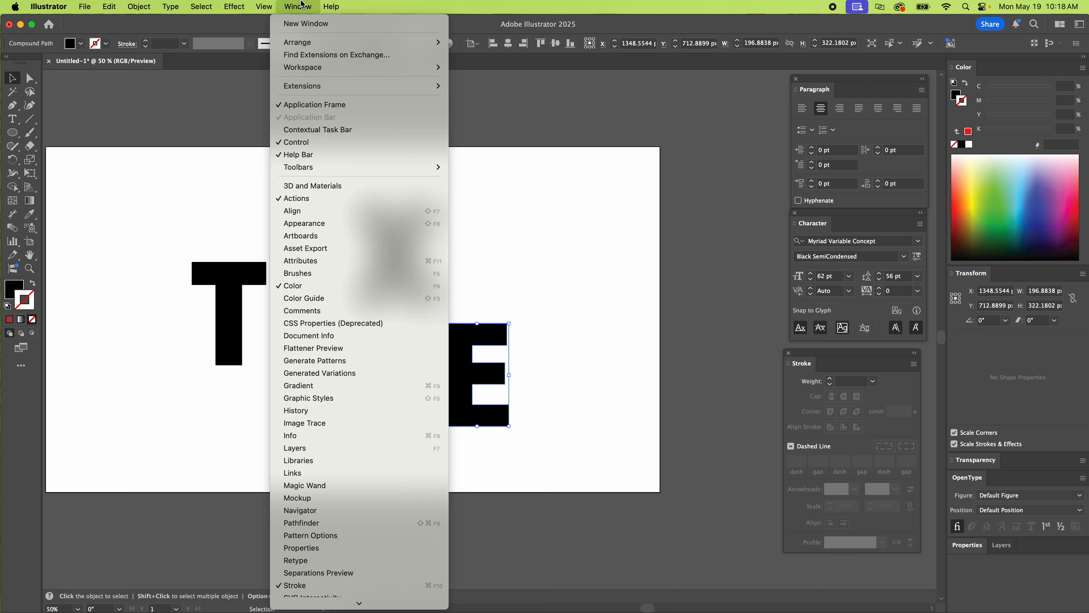
scroll(325, 73, down, 5)
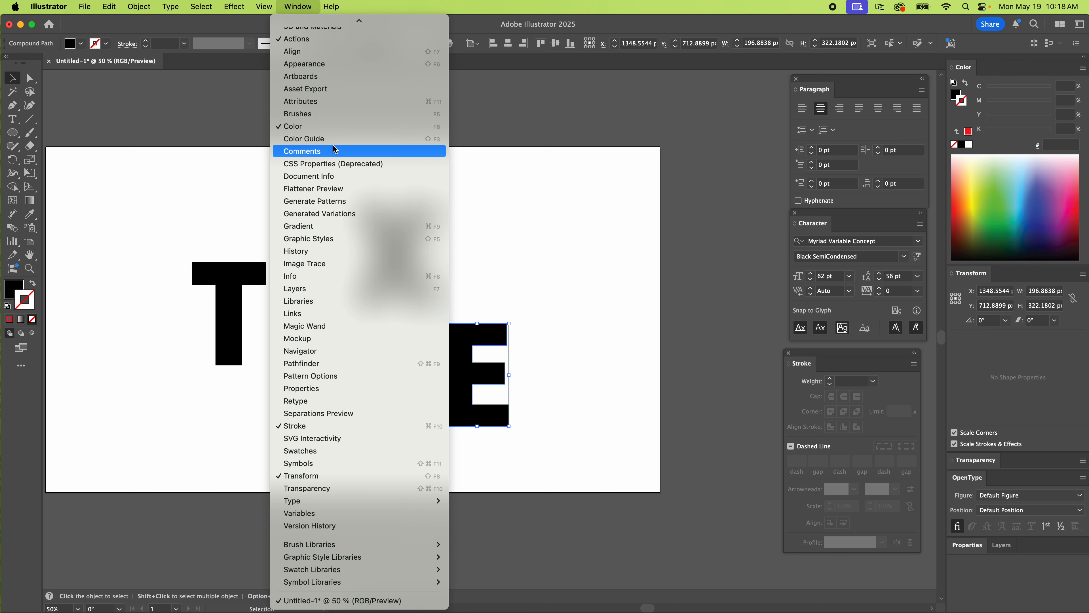
click(299, 51)
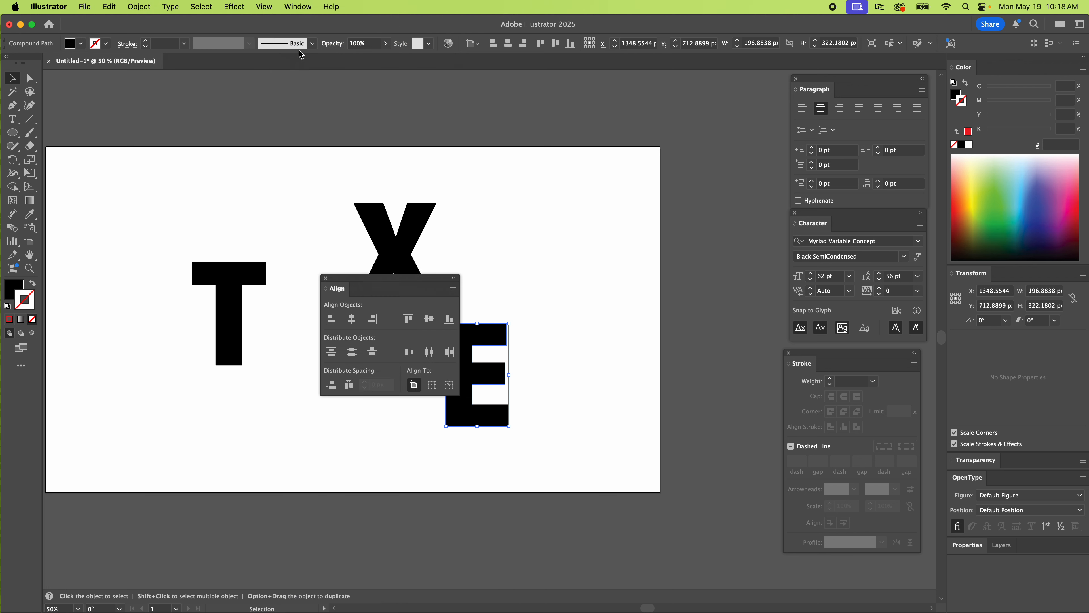
drag(385, 282, 547, 187)
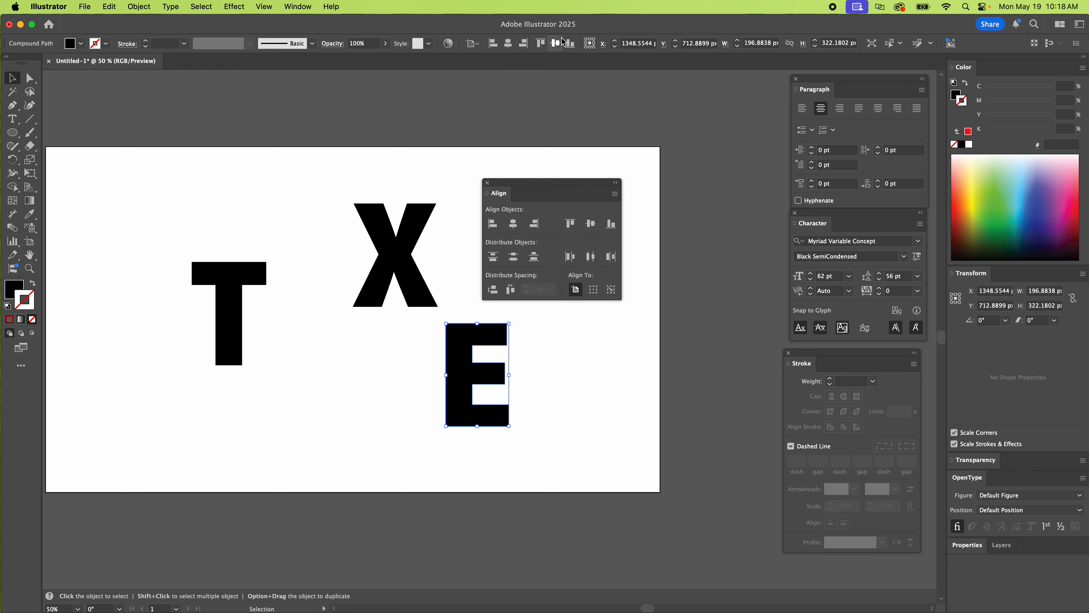
click(297, 6)
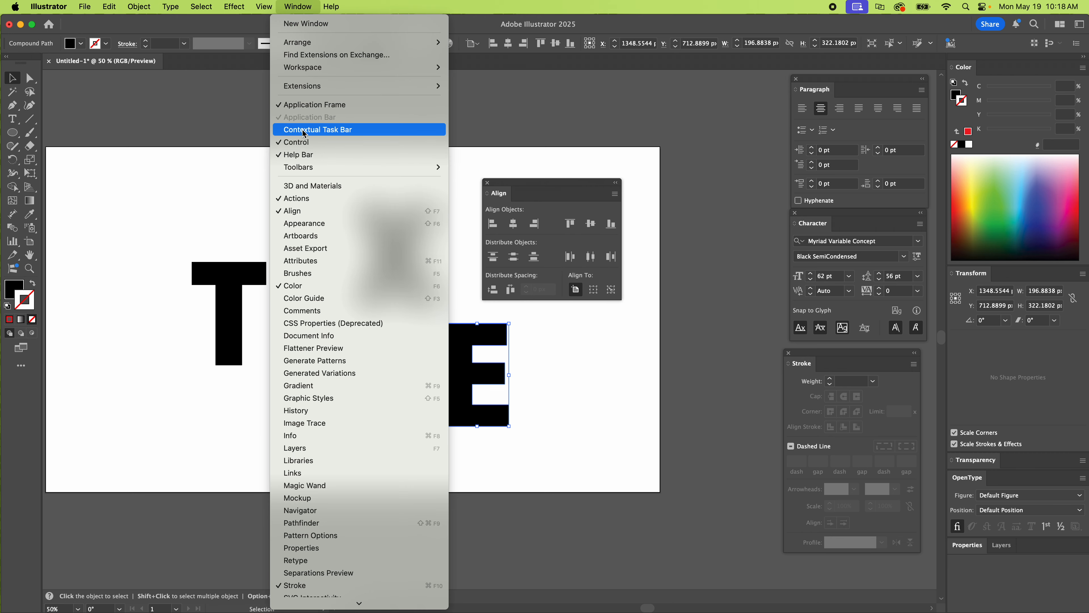
click(105, 107)
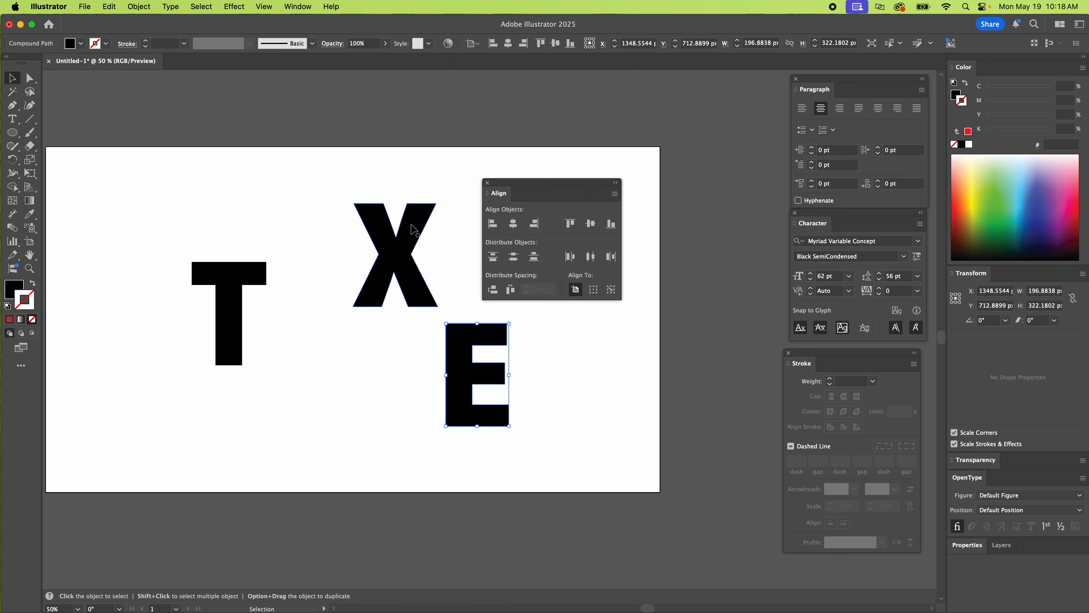
drag(568, 182, 621, 178)
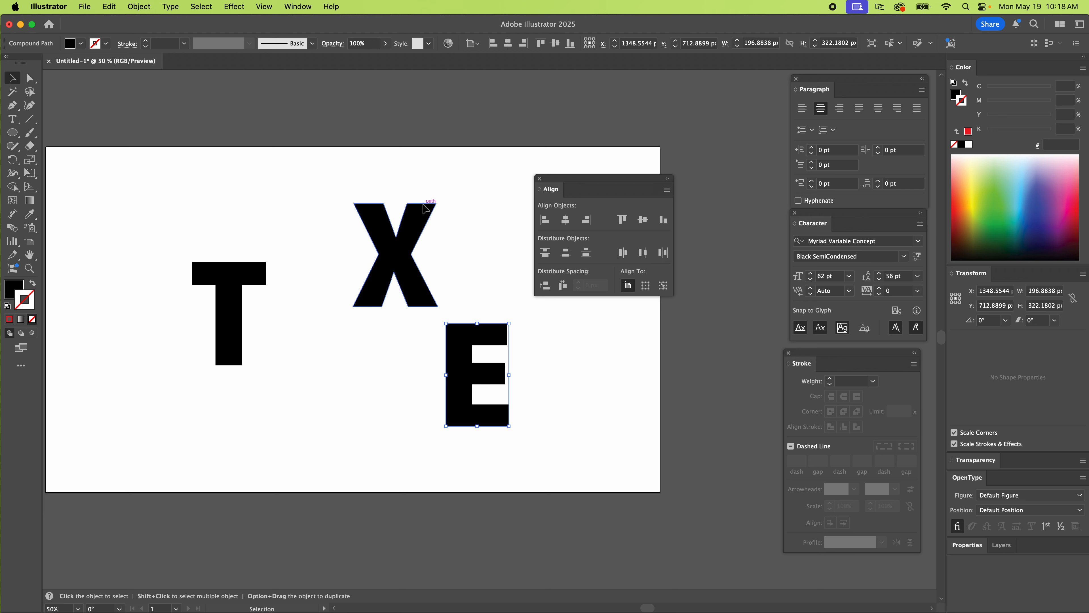
Step: Align the X and E to each other by their horizontal centers and deselect them
drag(425, 208, 432, 208)
drag(402, 167, 514, 453)
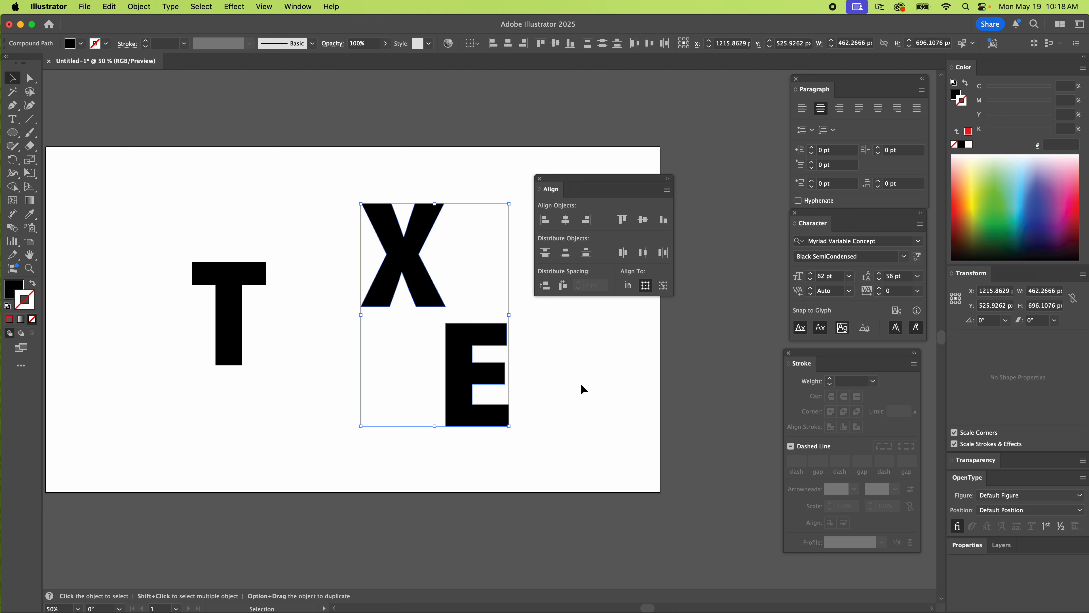
click(566, 220)
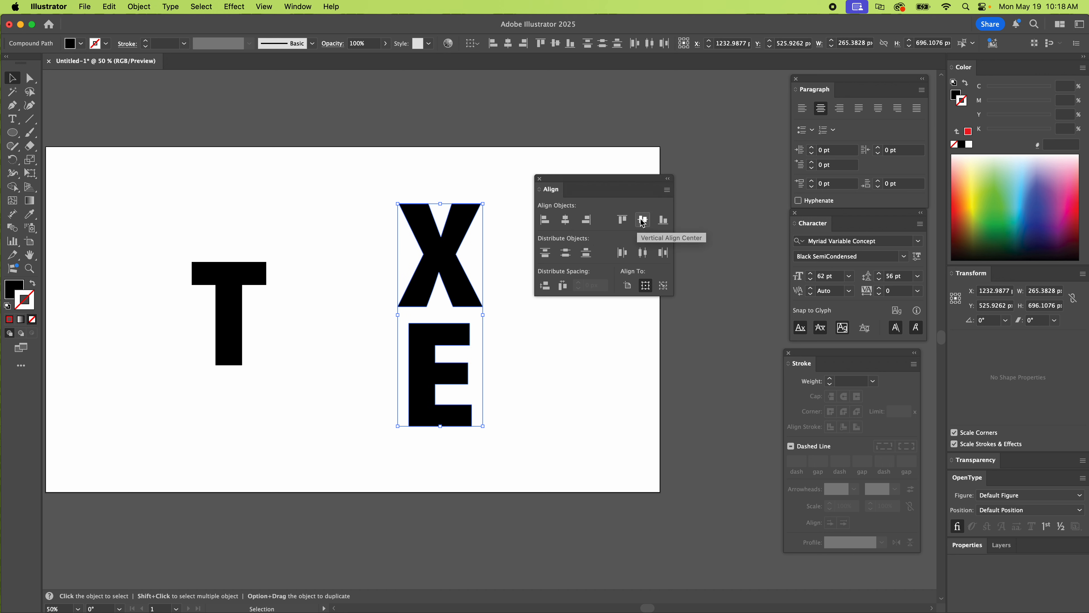
click(532, 354)
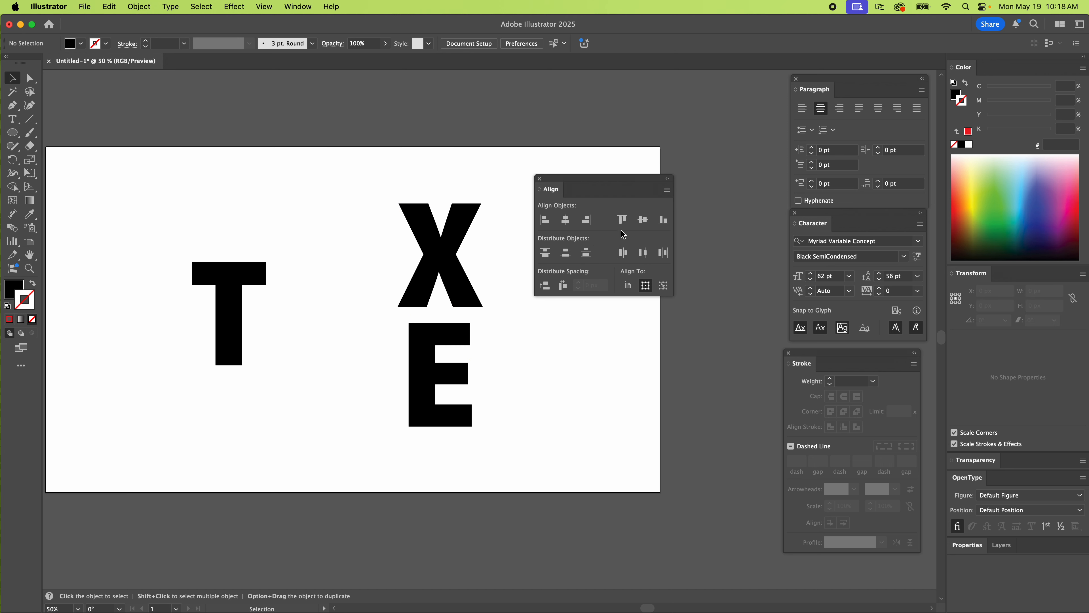
Step: Move the X to the lower right of the E and align both letters by their vertical centers
drag(461, 297, 577, 457)
drag(320, 368, 551, 447)
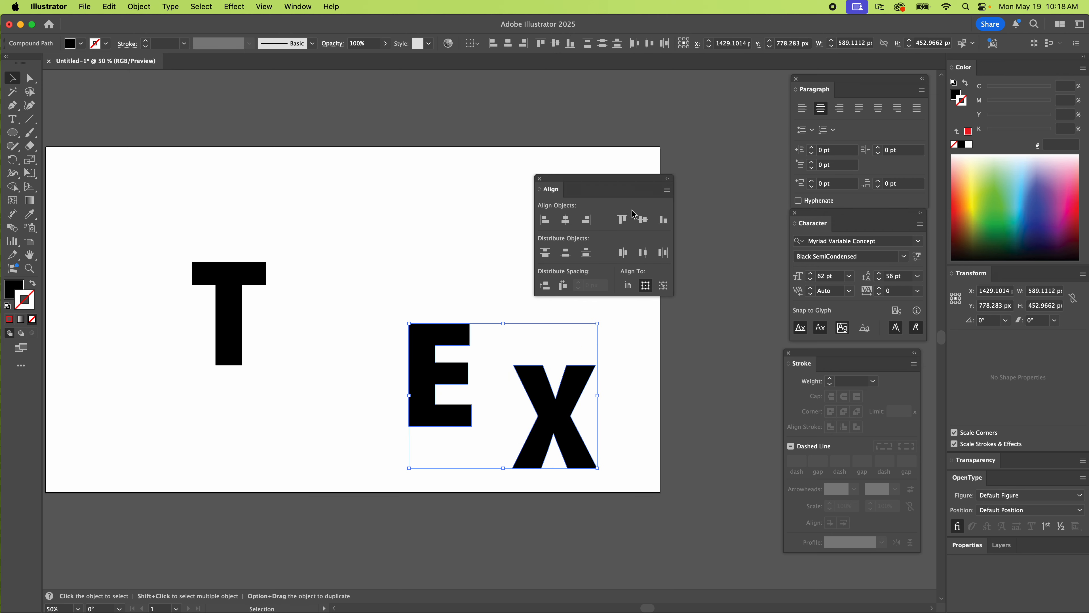
click(642, 219)
Step: Move the T, E and X to staggered heights near the artboard's bottom edge
drag(237, 295, 195, 382)
drag(432, 386, 400, 412)
drag(569, 402, 552, 435)
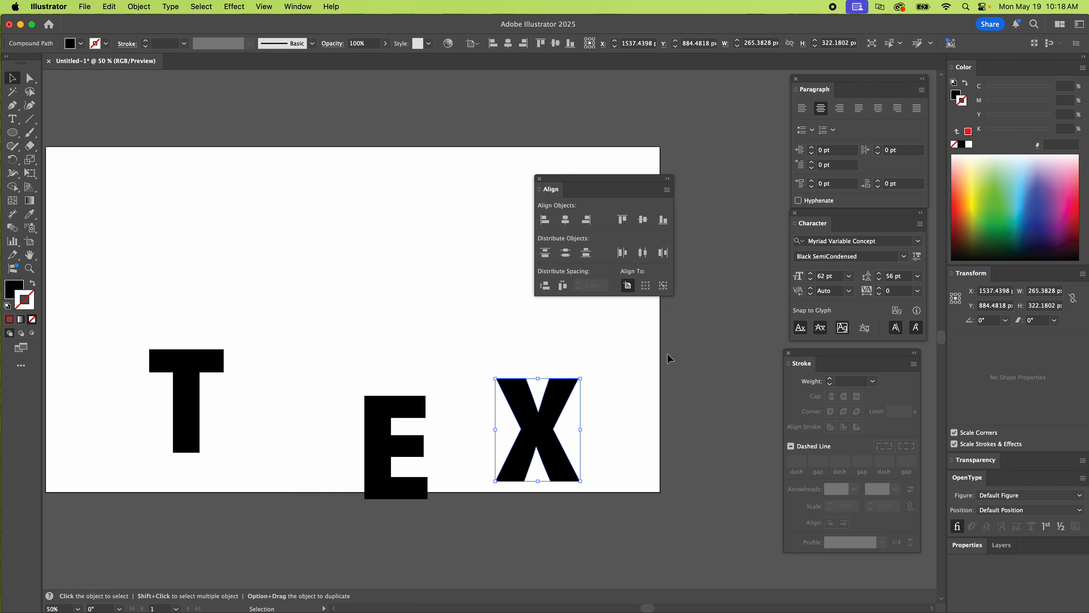
Step: Align the T, E and X by their vertical centers and distribute them evenly by their horizontal centers
drag(155, 494, 154, 491)
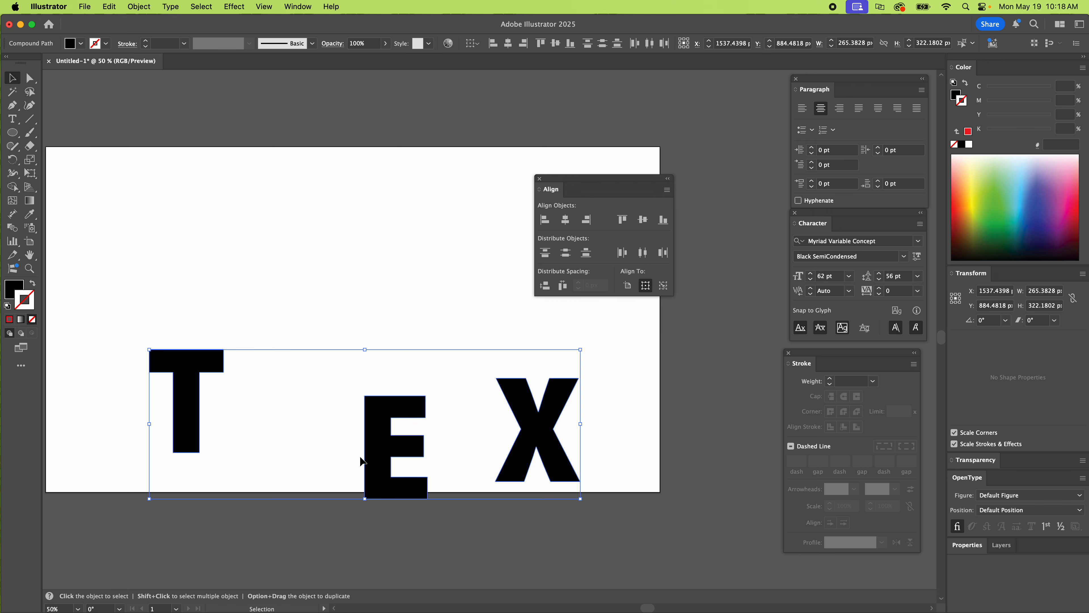
click(645, 224)
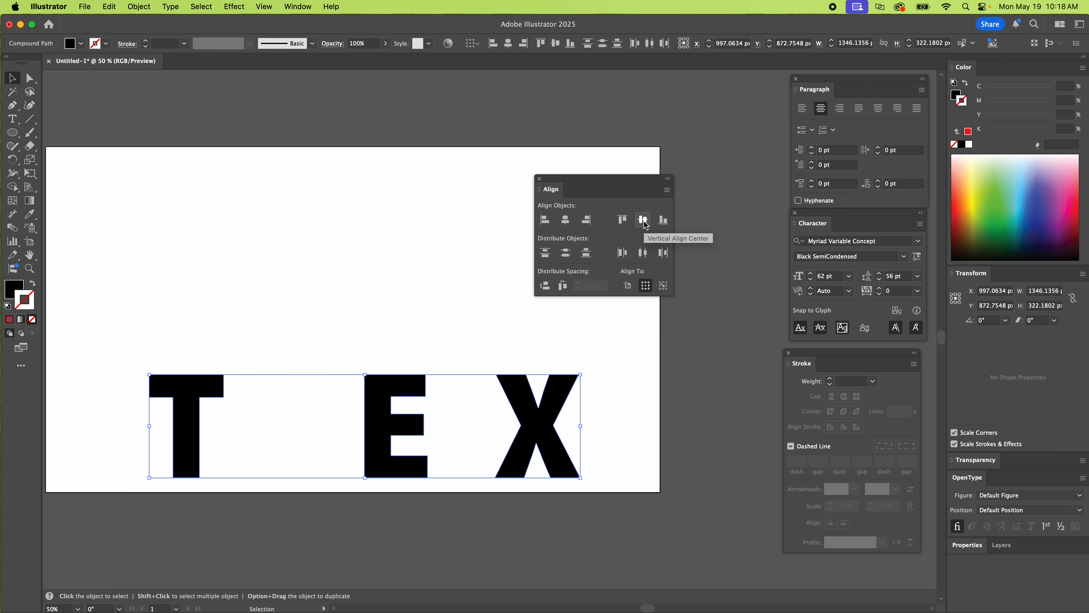
click(647, 256)
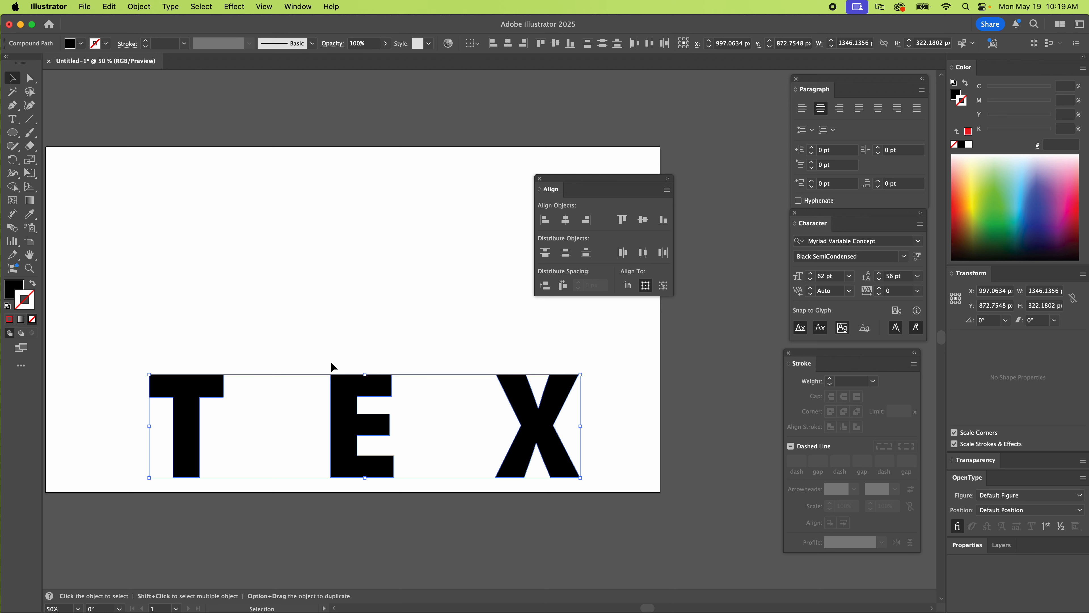
click(372, 342)
Step: Move the E to the artboard's upper-left area and center it horizontally and vertically relative to the artboard
drag(379, 372, 241, 301)
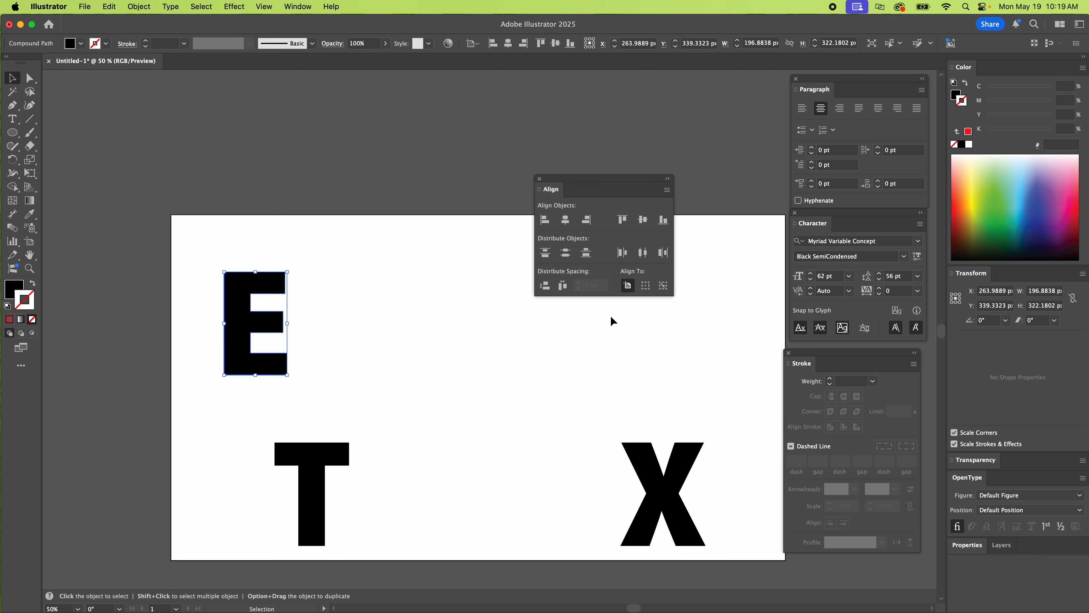
click(628, 286)
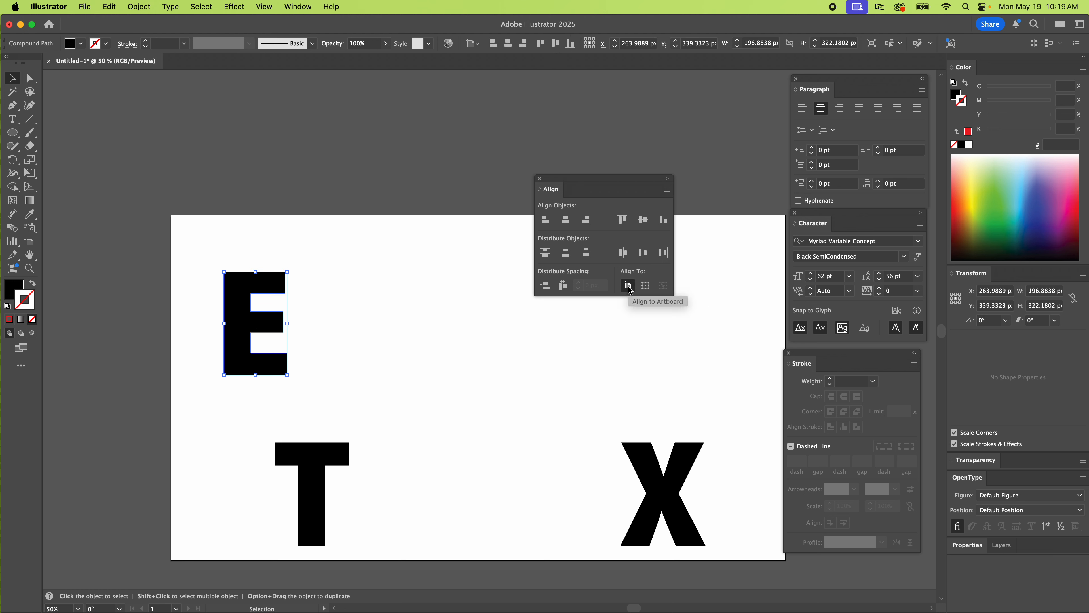
click(565, 219)
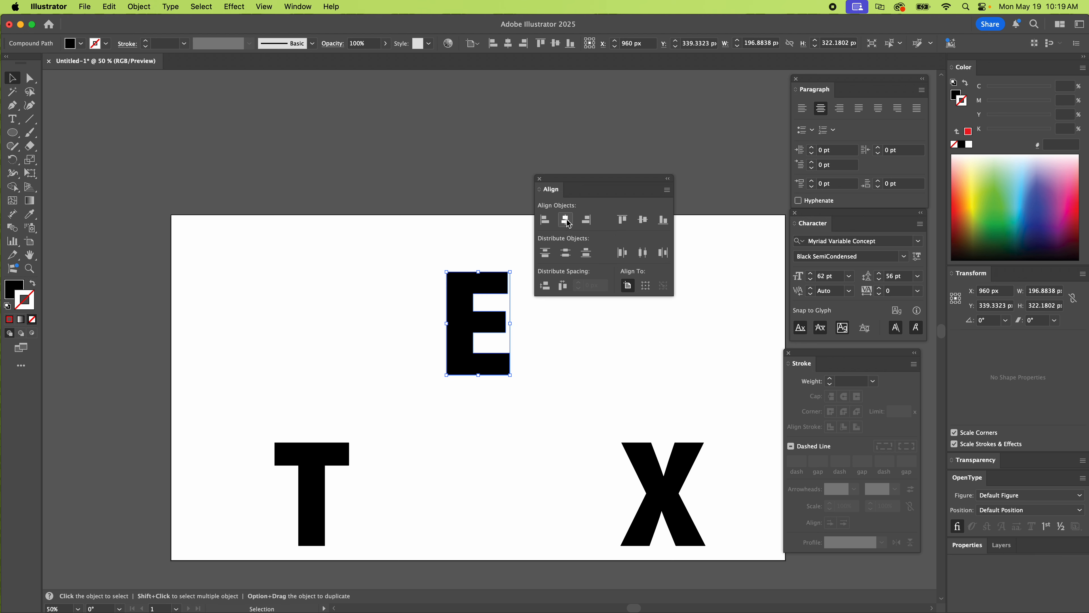
click(643, 220)
drag(585, 352, 515, 334)
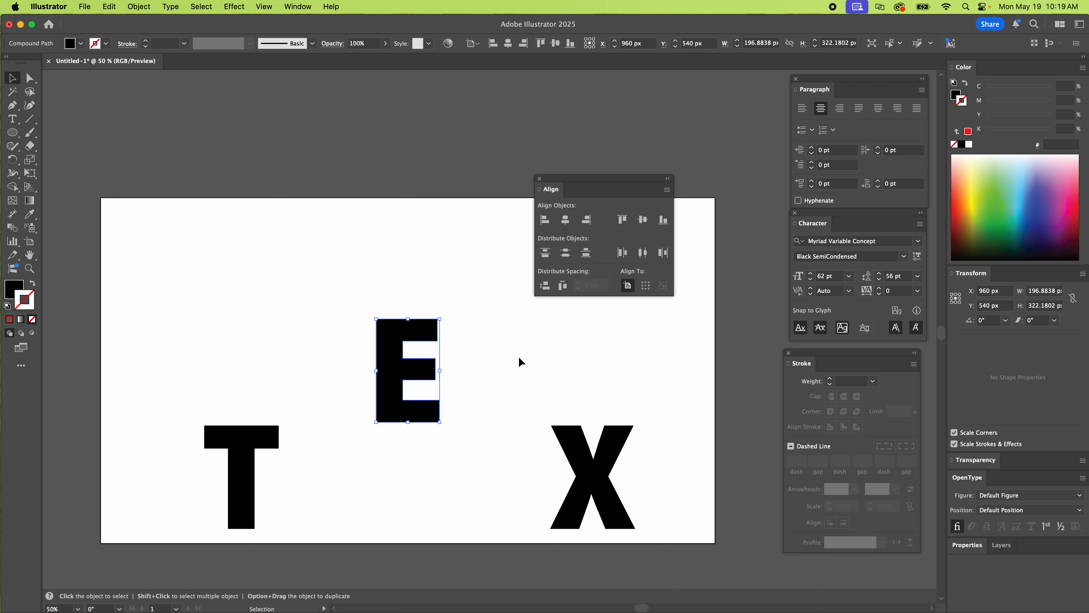
Step: Select the E and X, make the X the key object, and align the E to the X's horizontal center
click(372, 285)
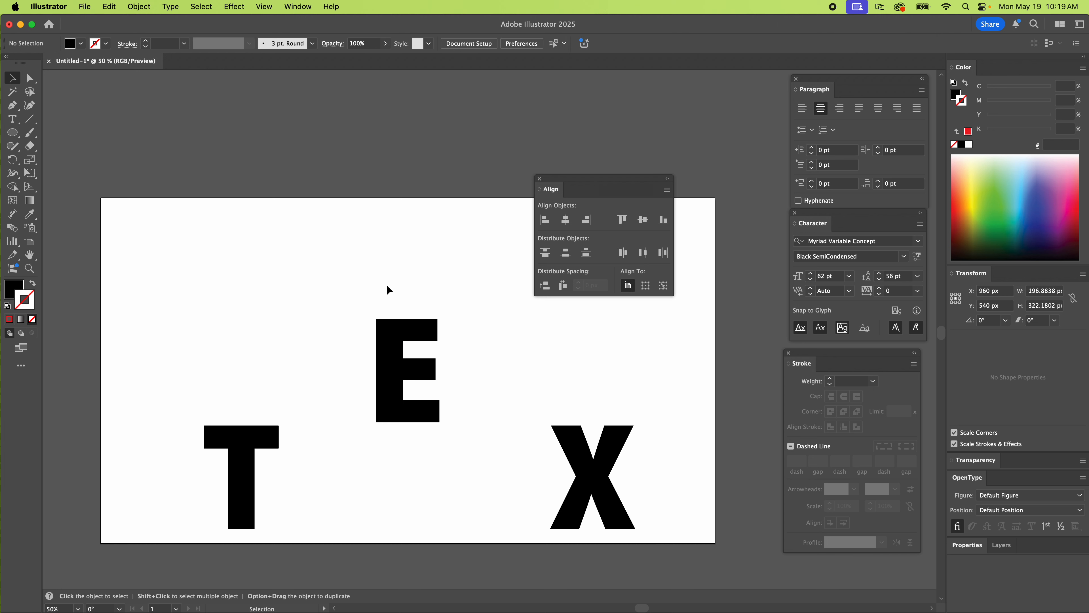
click(392, 342)
drag(364, 287, 636, 496)
click(507, 386)
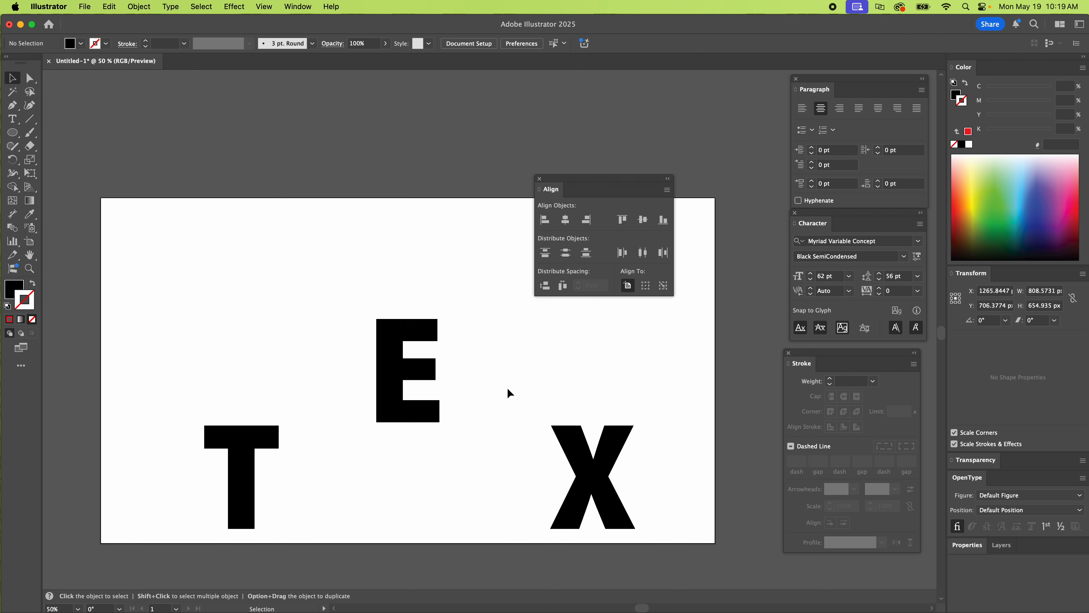
click(388, 351)
shift+click(621, 488)
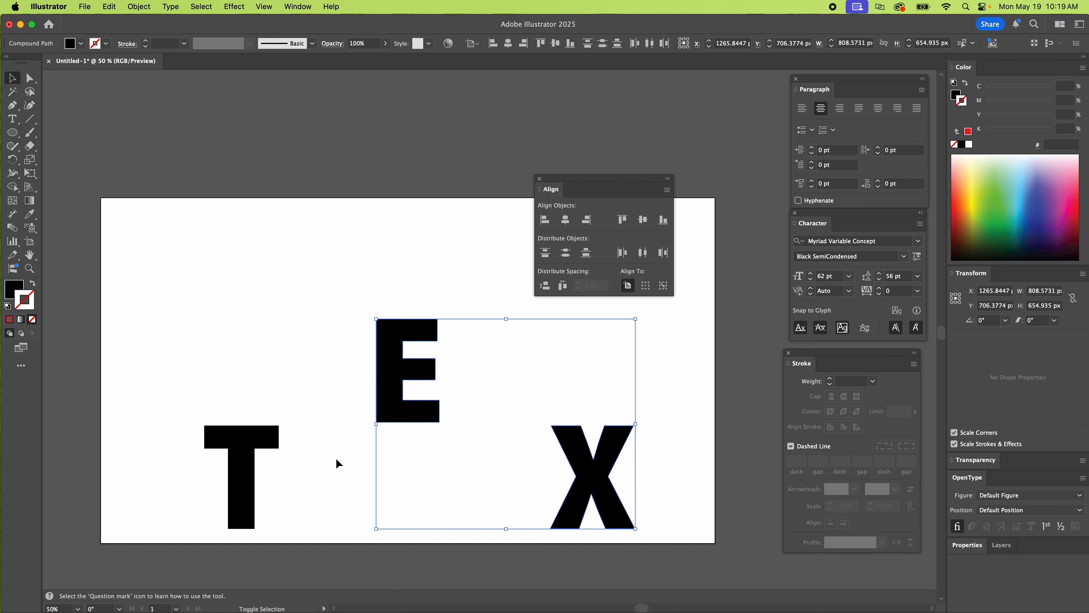
shift+click(271, 451)
shift+click(258, 443)
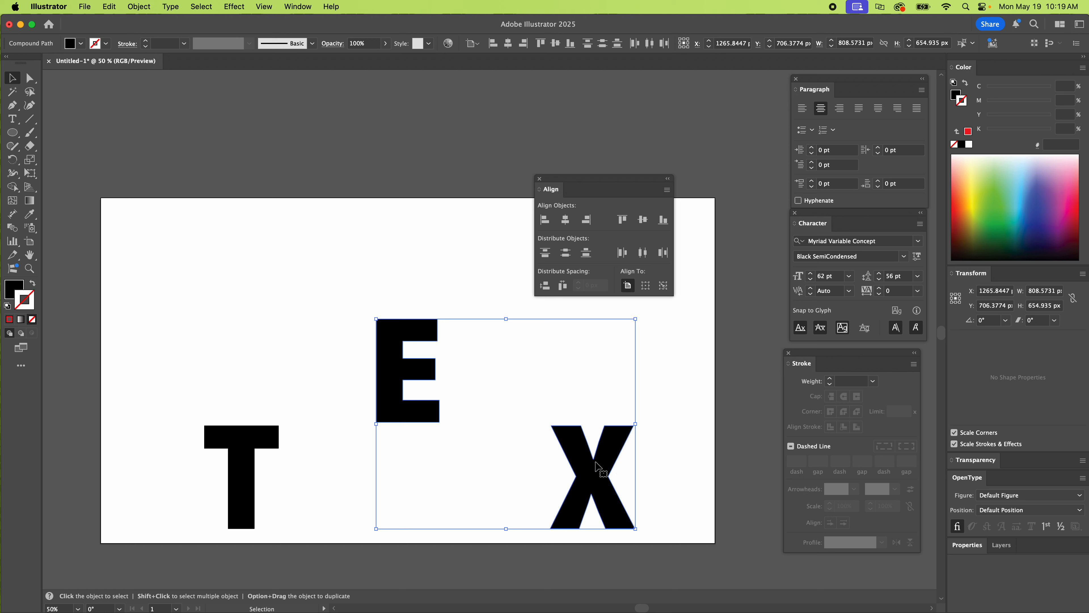
click(600, 485)
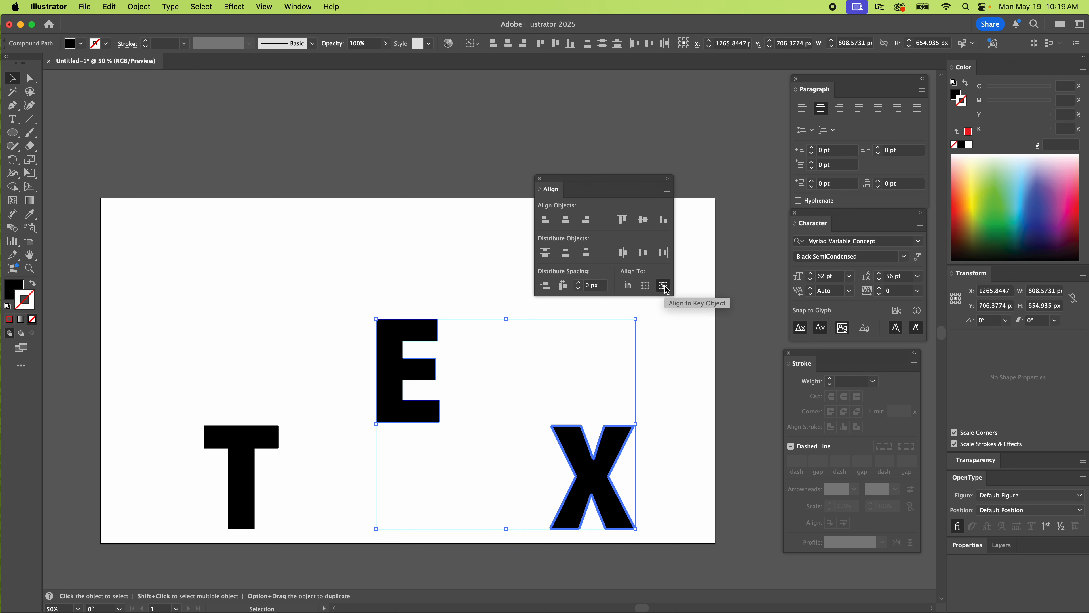
click(566, 219)
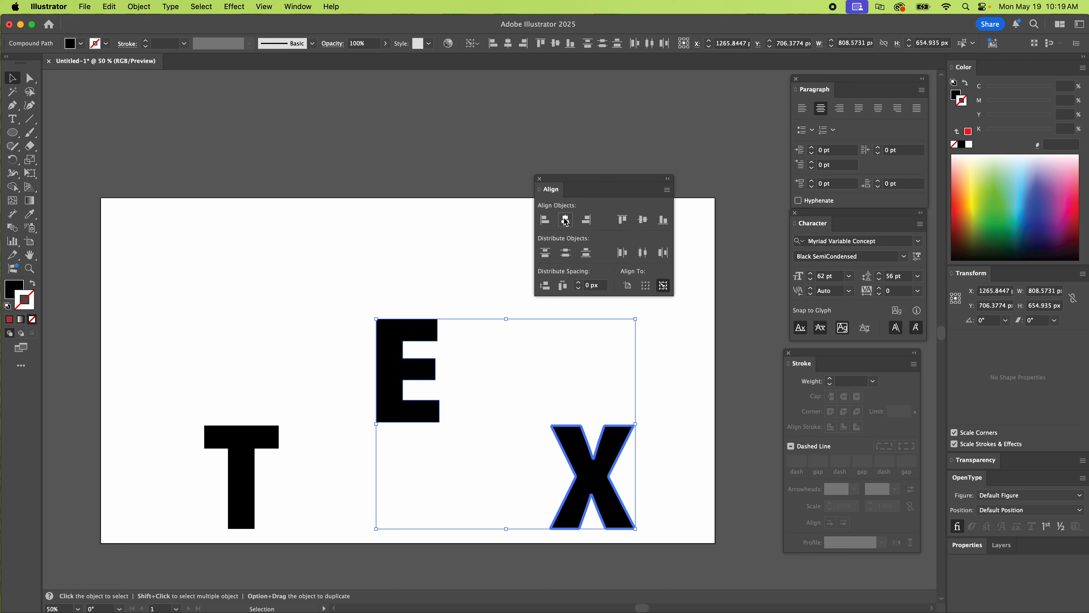
click(694, 420)
Step: Align the X to the artboard's right edge and move the E to about X 809, Y 399 px
drag(590, 363, 439, 450)
drag(680, 394, 564, 512)
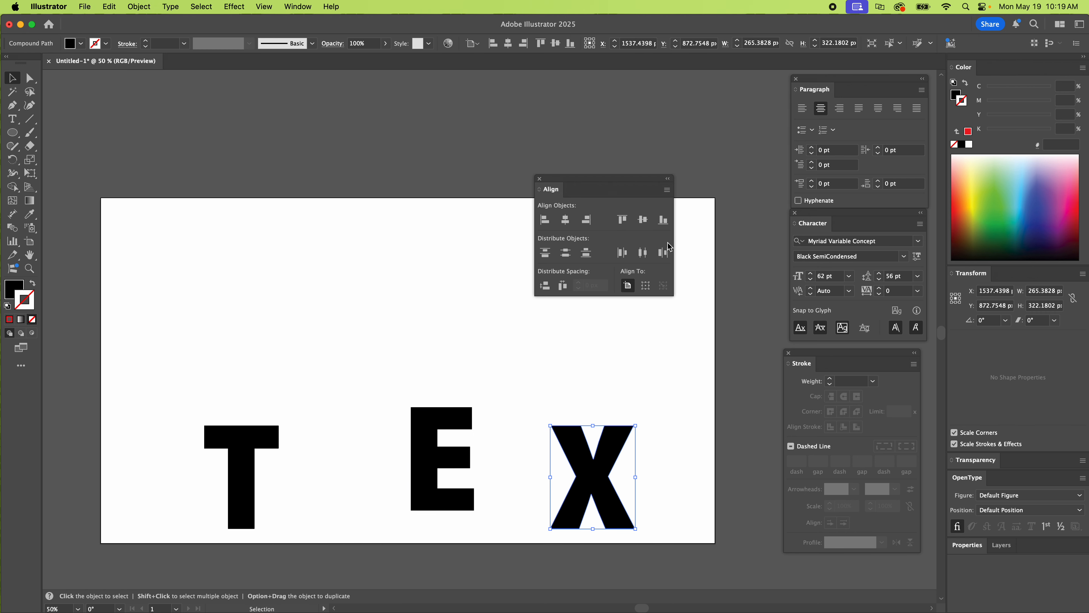
click(586, 220)
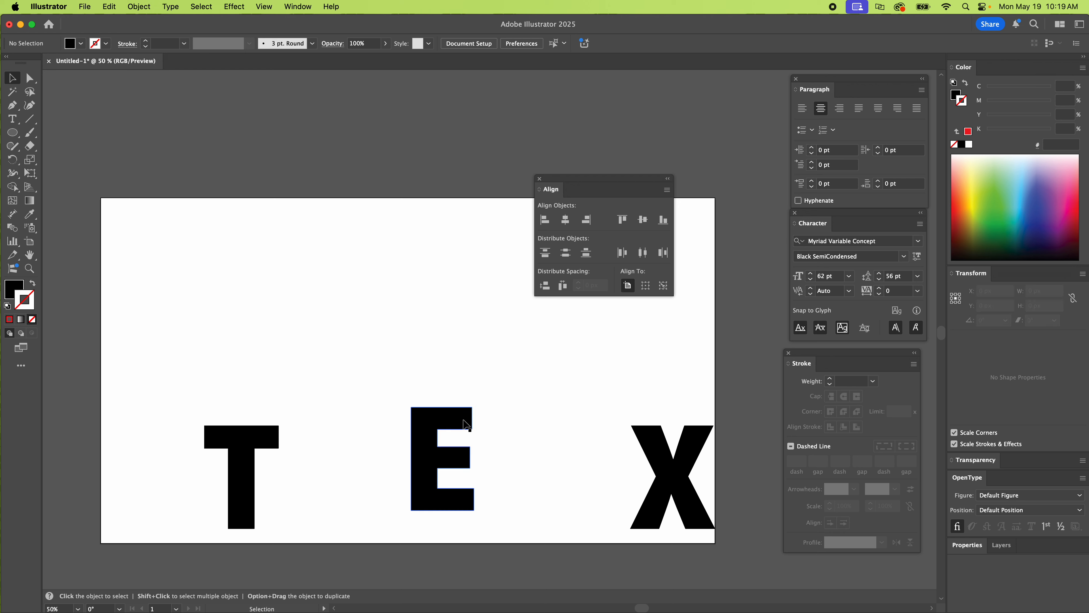
drag(428, 464, 344, 332)
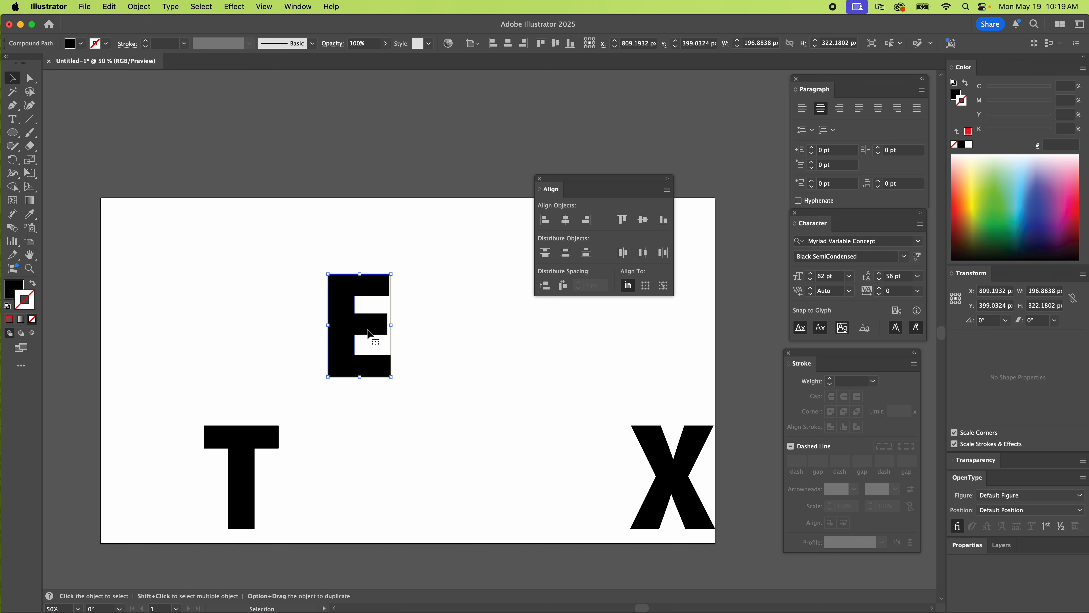
Step: Open the artwork in Save for Web and preview the PNG-24 export without transparency, restoring transparency after the comparison
click(86, 6)
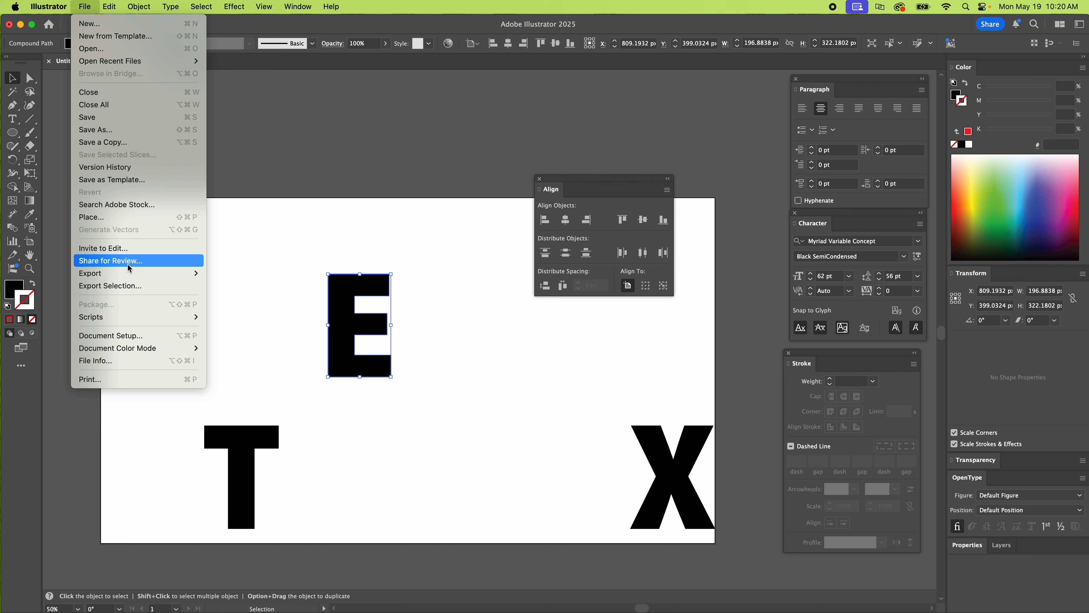
mouse_move(131, 274)
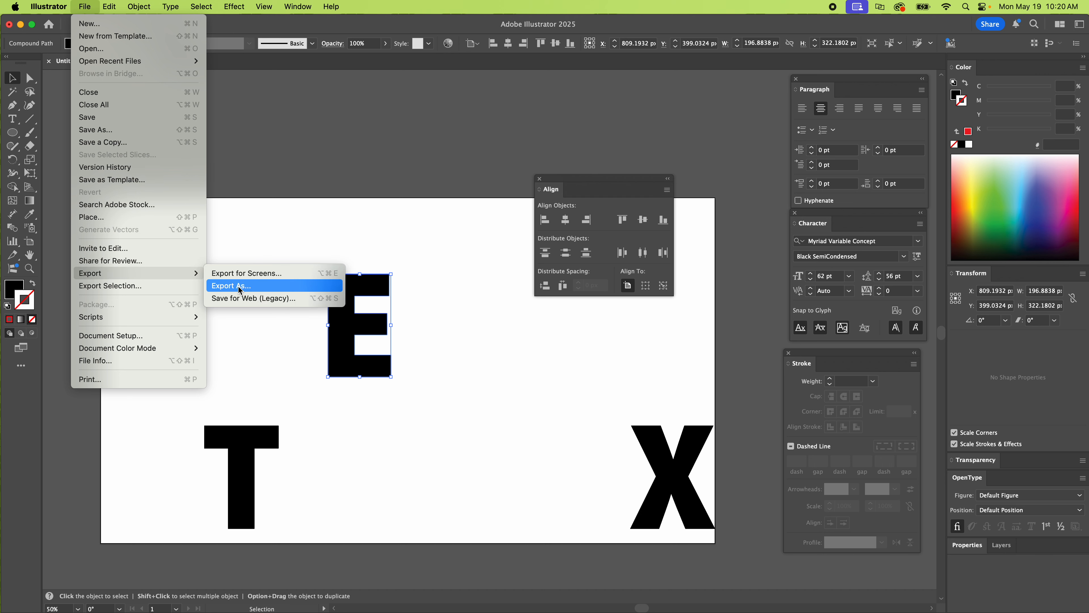
click(254, 298)
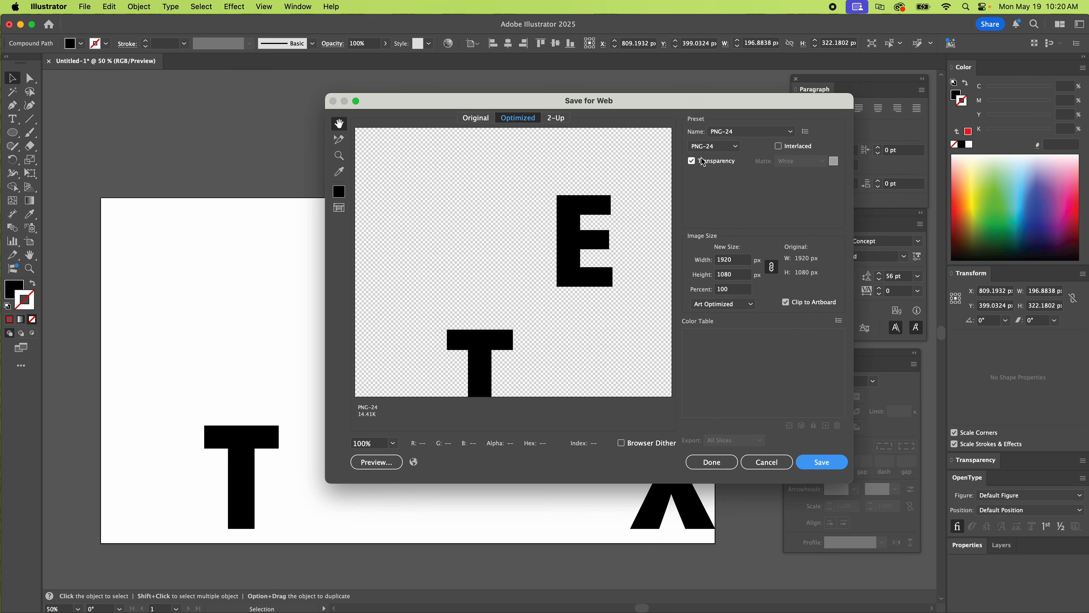
click(691, 160)
drag(592, 220, 591, 183)
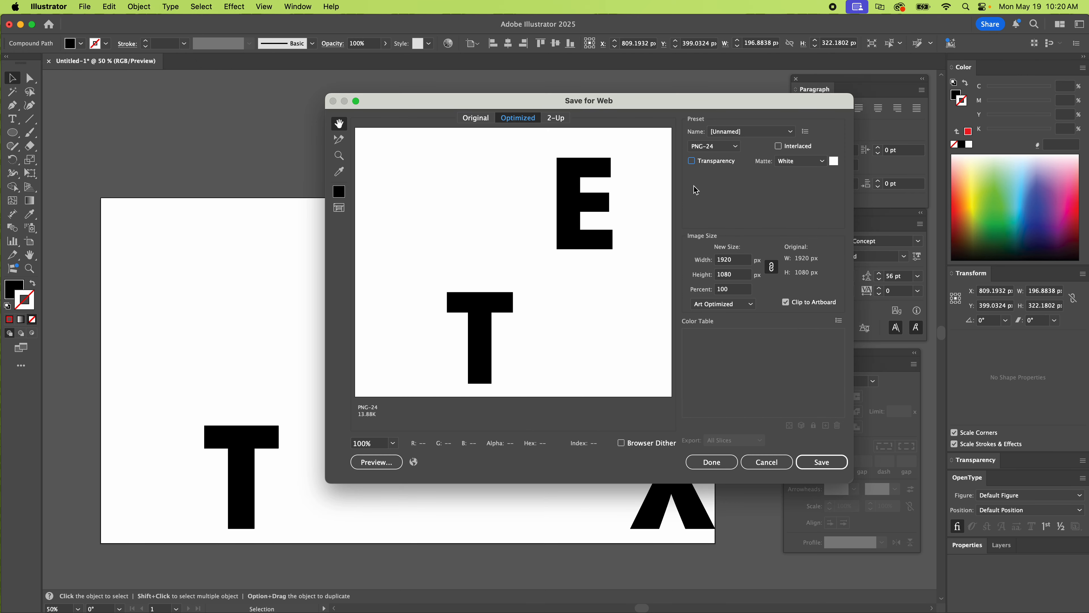
click(728, 162)
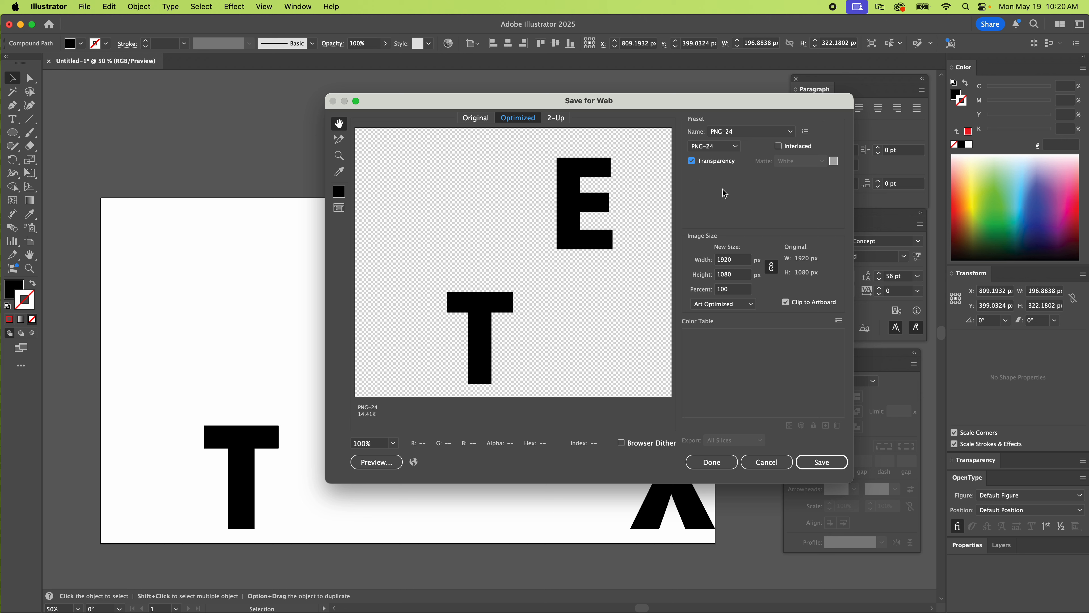
Step: Try the JPEG format for the web export, return to PNG-24, and cancel the export without saving
click(714, 146)
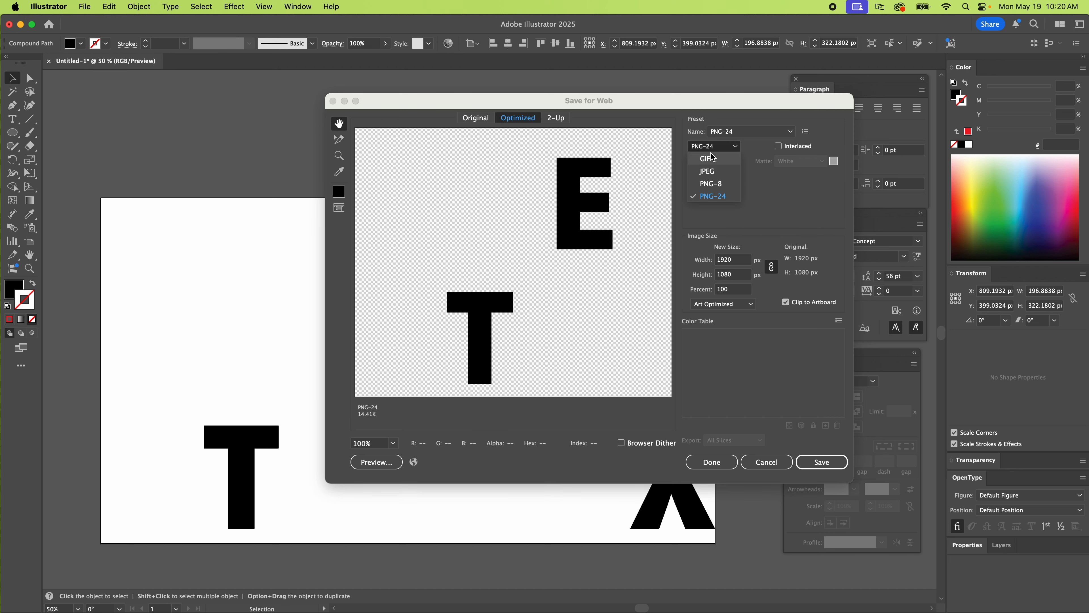
click(713, 177)
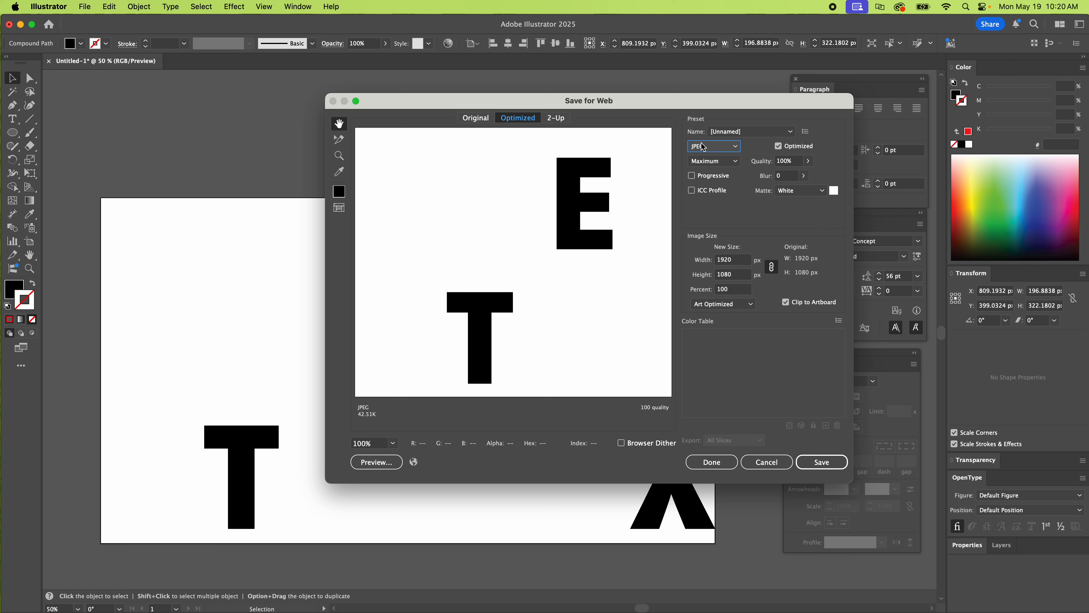
click(729, 151)
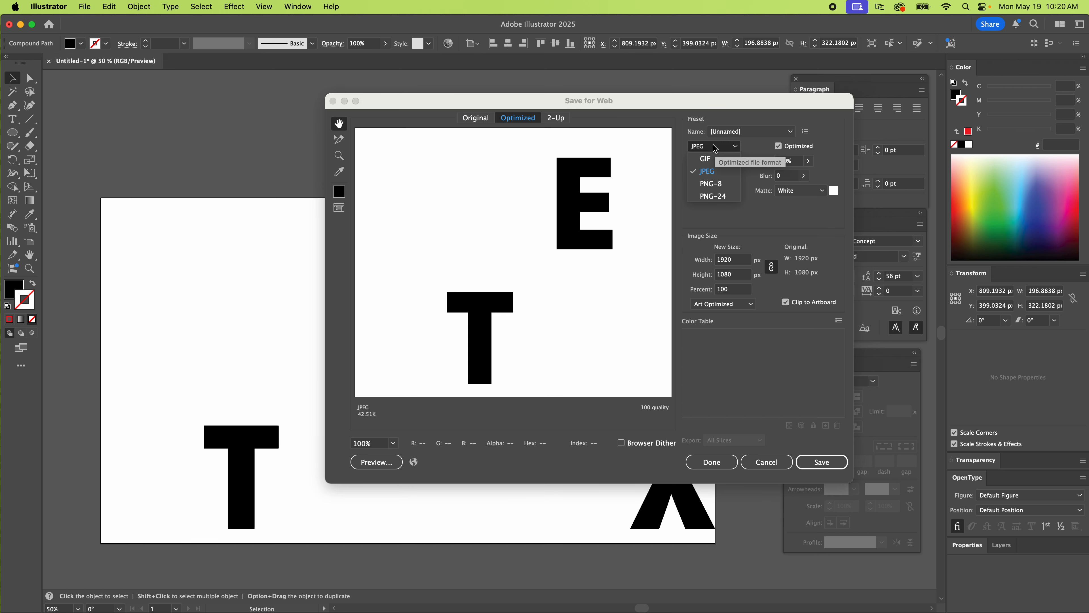
click(719, 198)
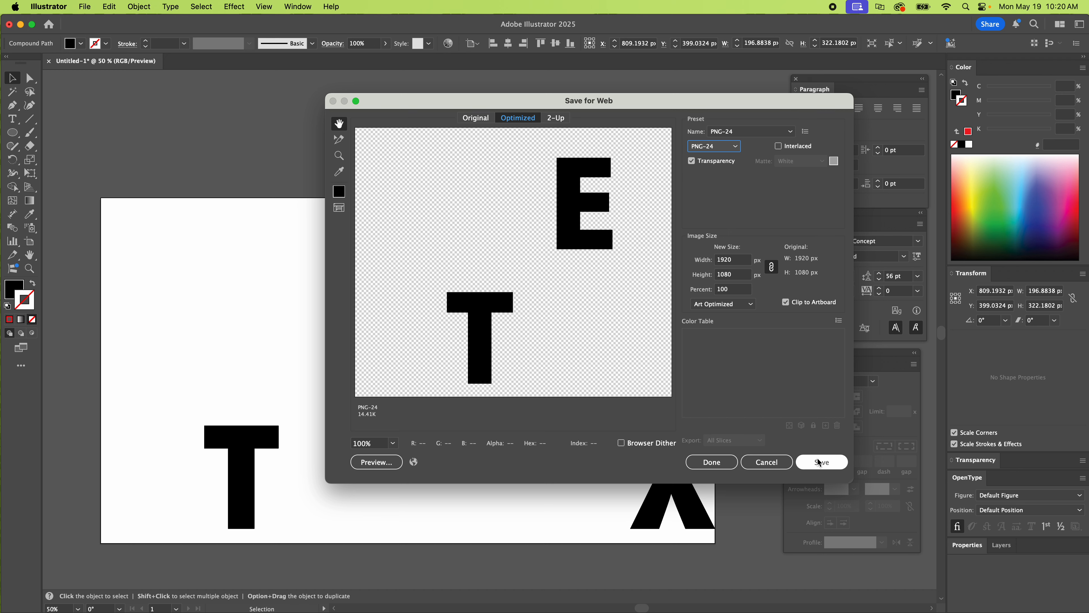
click(767, 462)
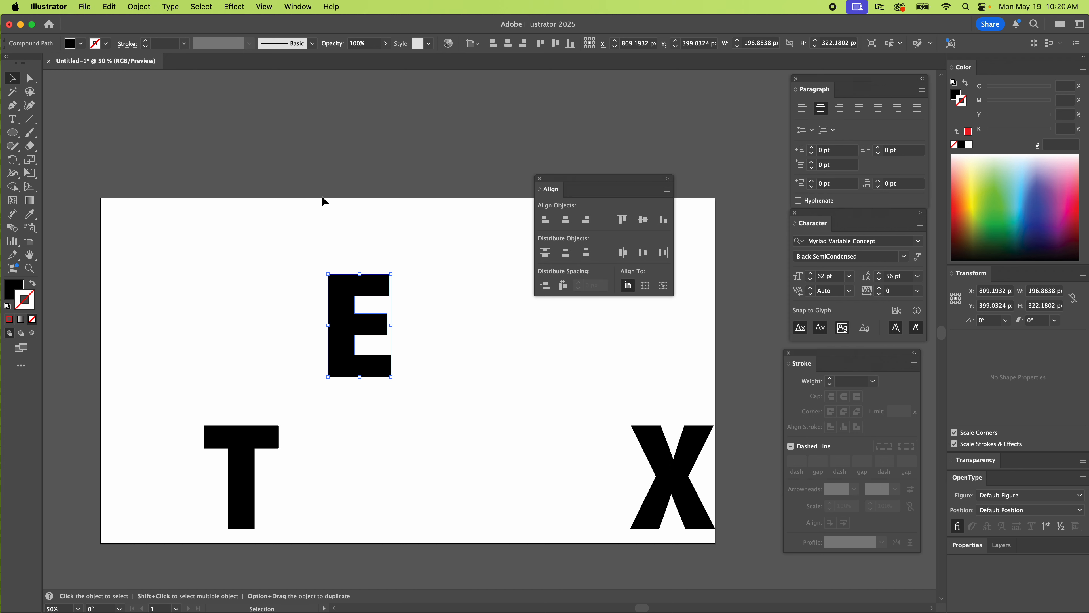